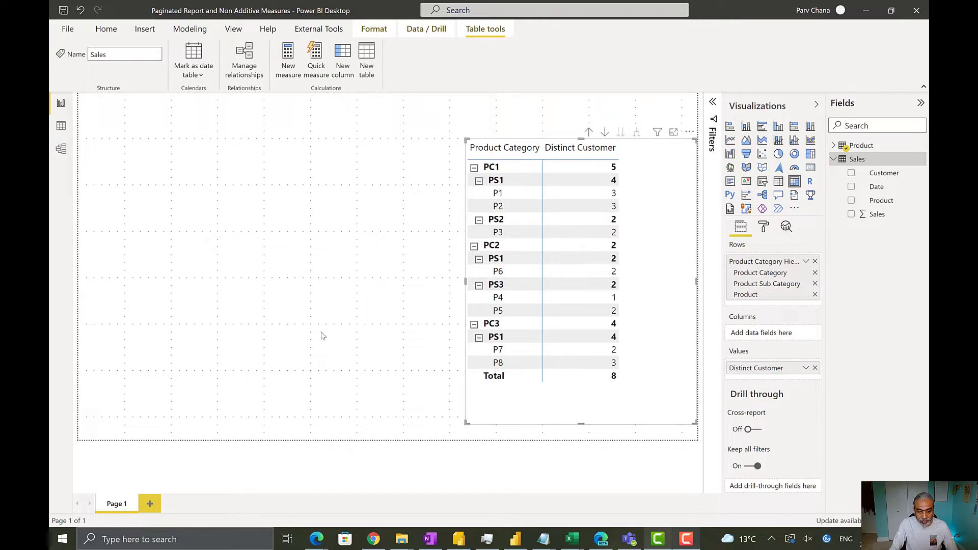
click(660, 238)
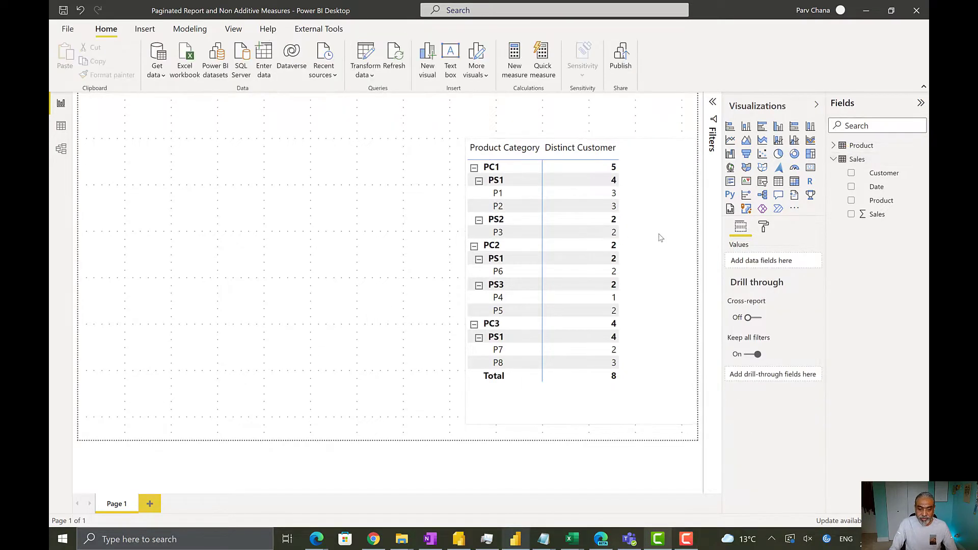
click(662, 236)
drag(661, 234, 710, 186)
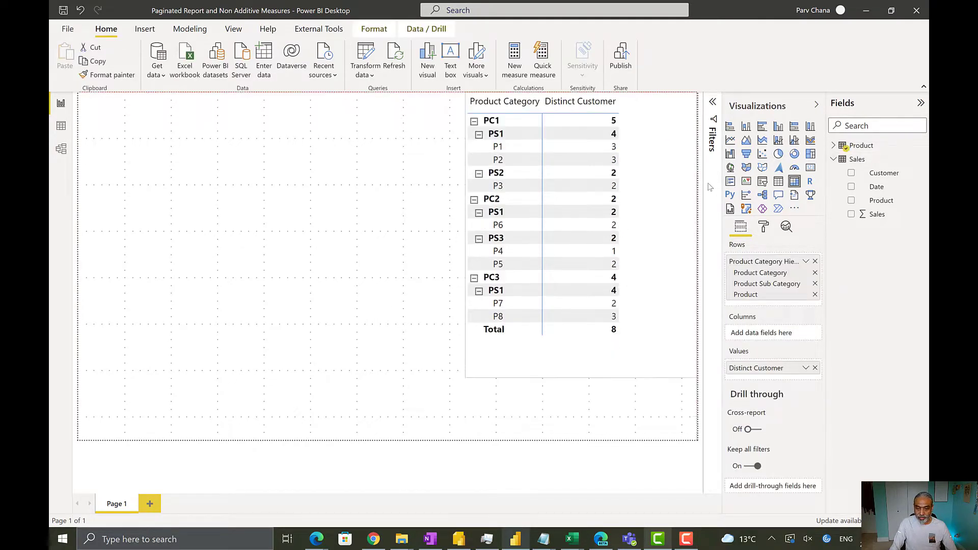
key(Escape)
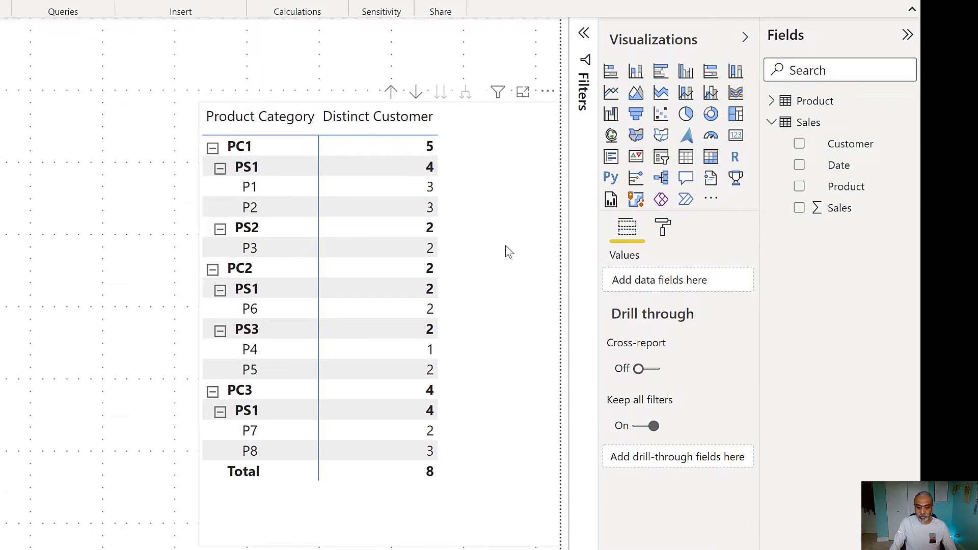
Step: Select the matrix and view the Distinct Customer measure in the Product table, then collapse the table's field list
click(507, 251)
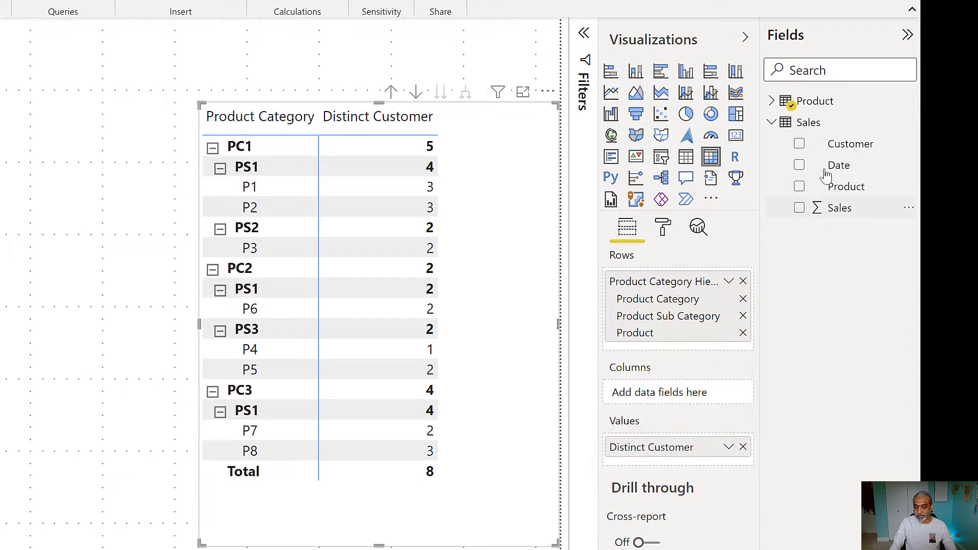
click(780, 100)
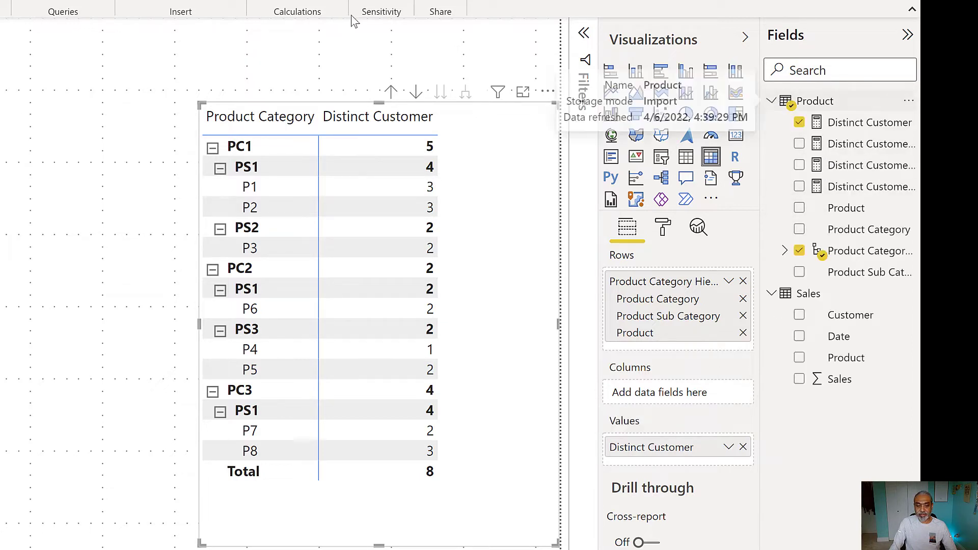
click(858, 128)
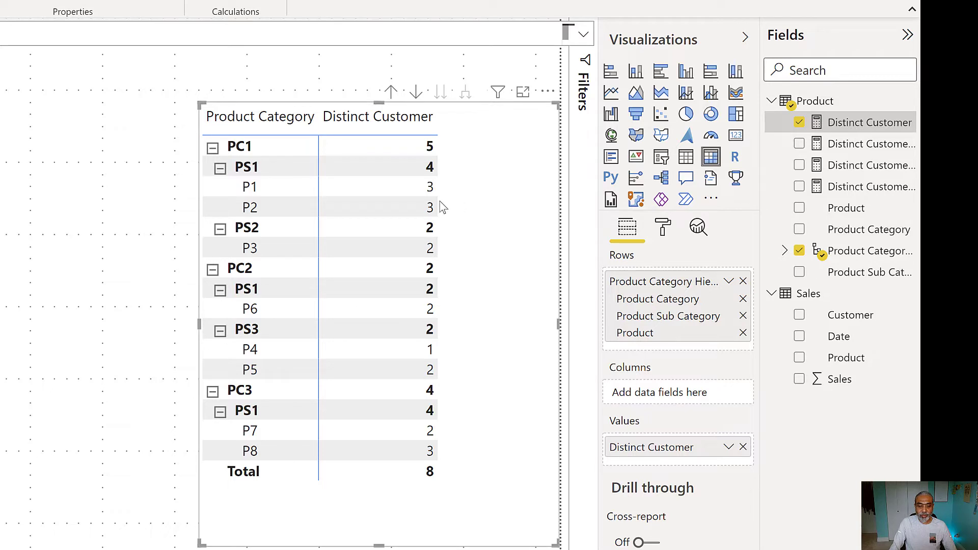
click(772, 101)
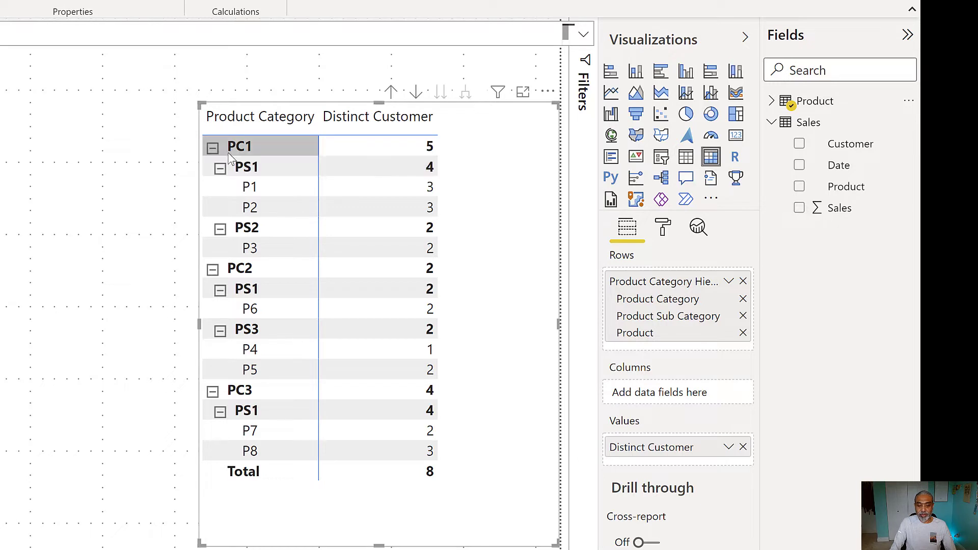
Step: Review the DISTINCTCOUNT formula of the Distinct Customer measure and roll the matrix up to the Product Category level
click(390, 95)
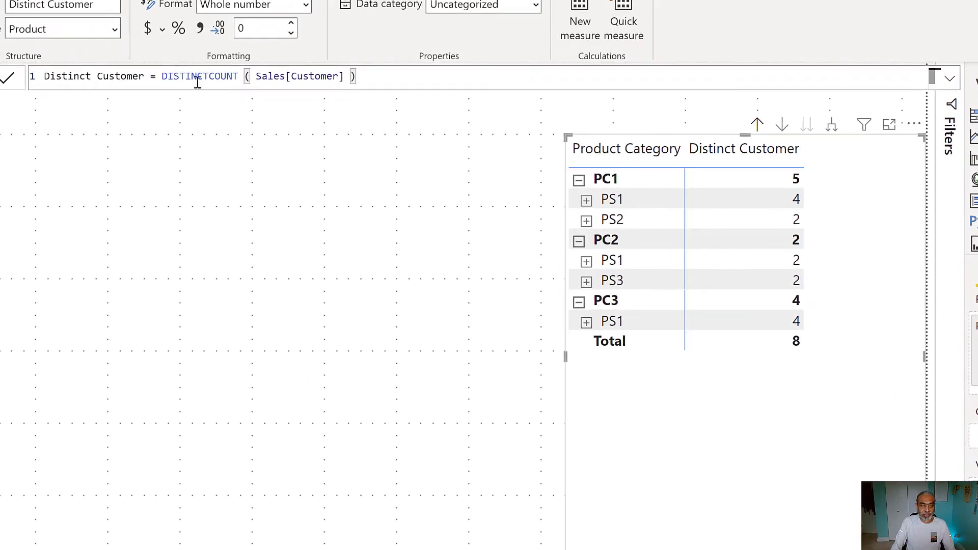
scroll(196, 80, up, 3)
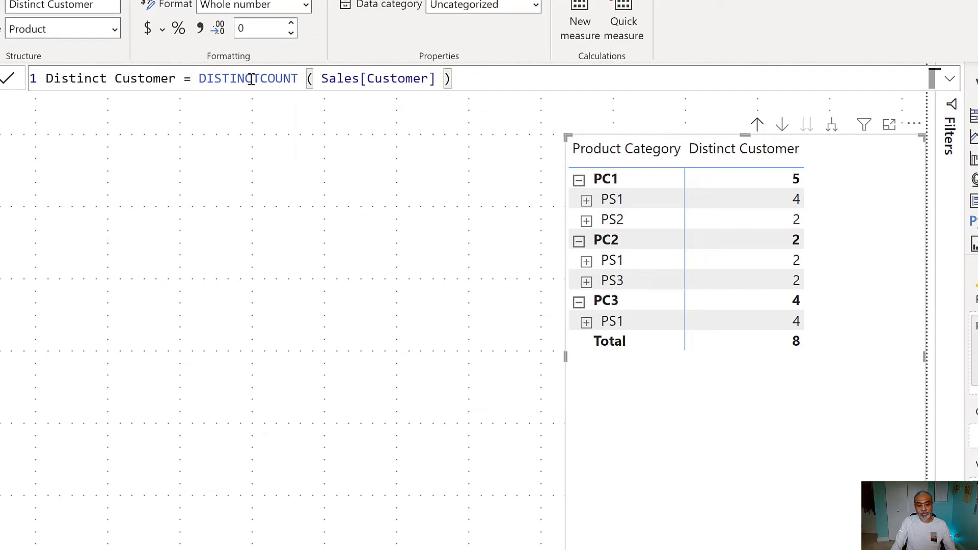
drag(252, 79, 283, 79)
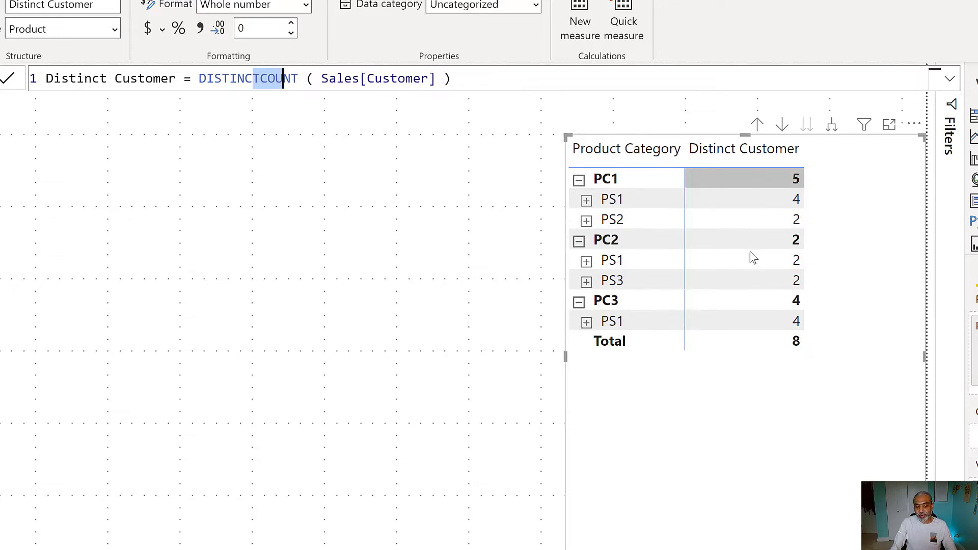
click(759, 132)
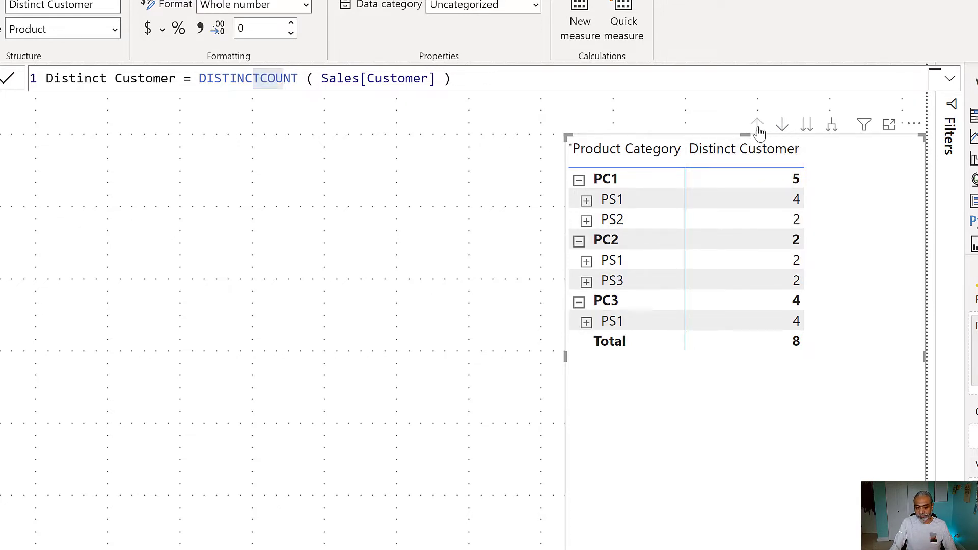
click(758, 130)
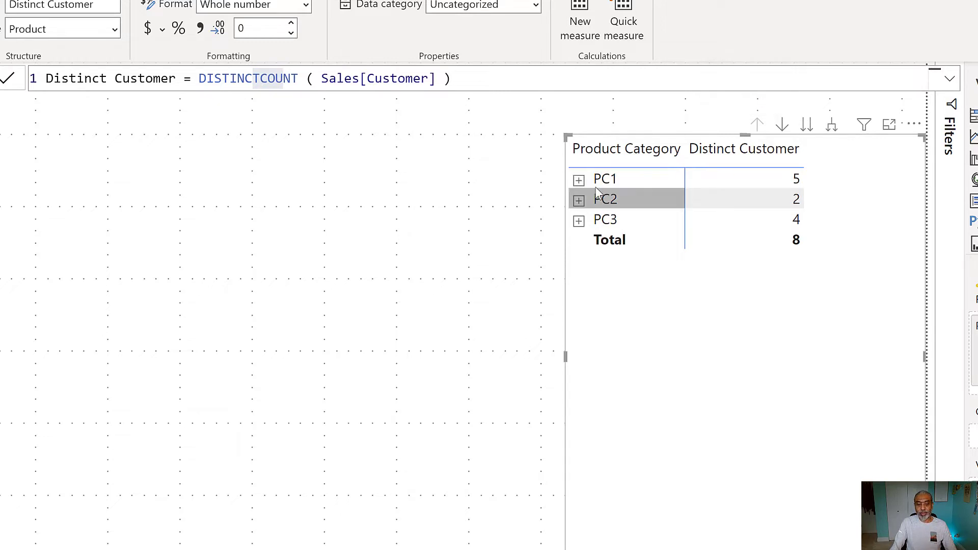
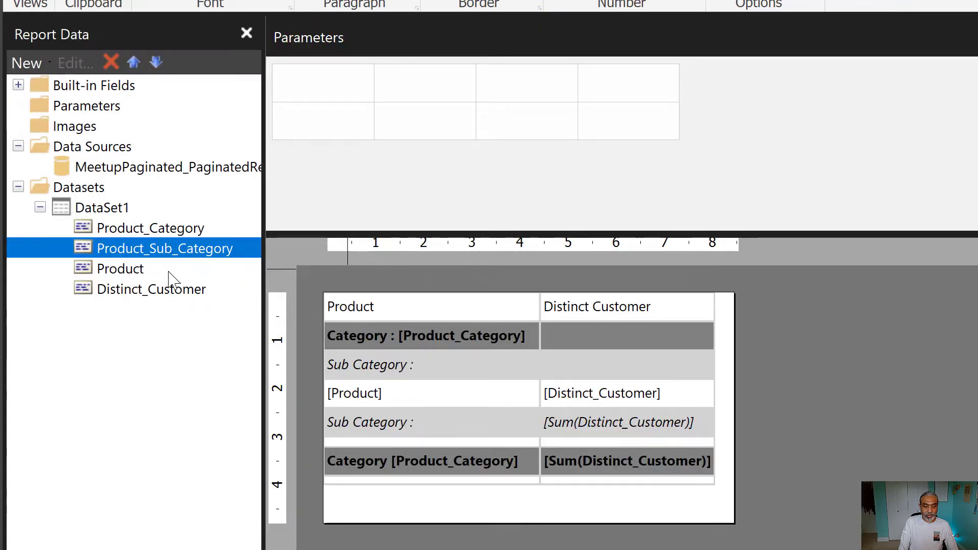
Step: In Power BI Report Builder, examine the Product field, the Distinct_Customer detail expression and the Sub Category subtotal expression
click(167, 269)
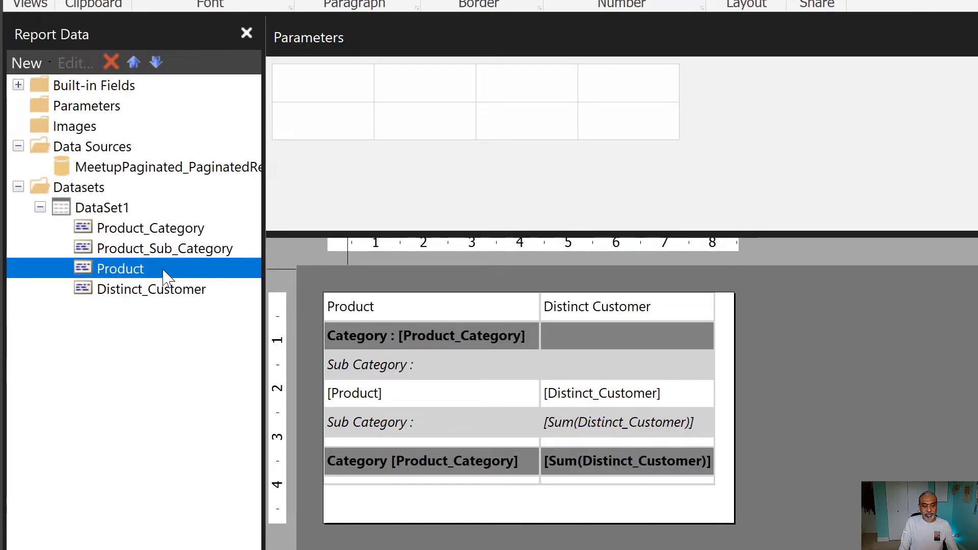
double_click(664, 395)
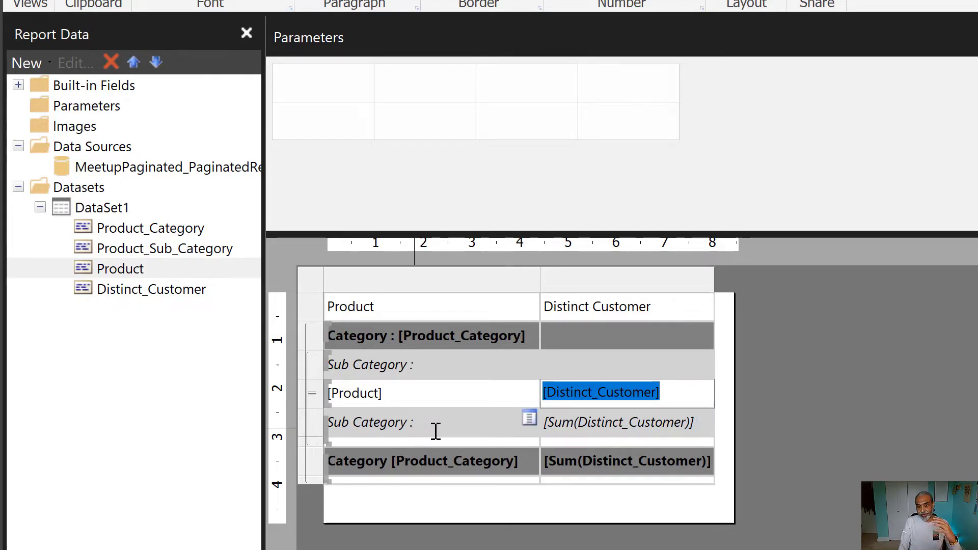
click(536, 432)
double_click(617, 422)
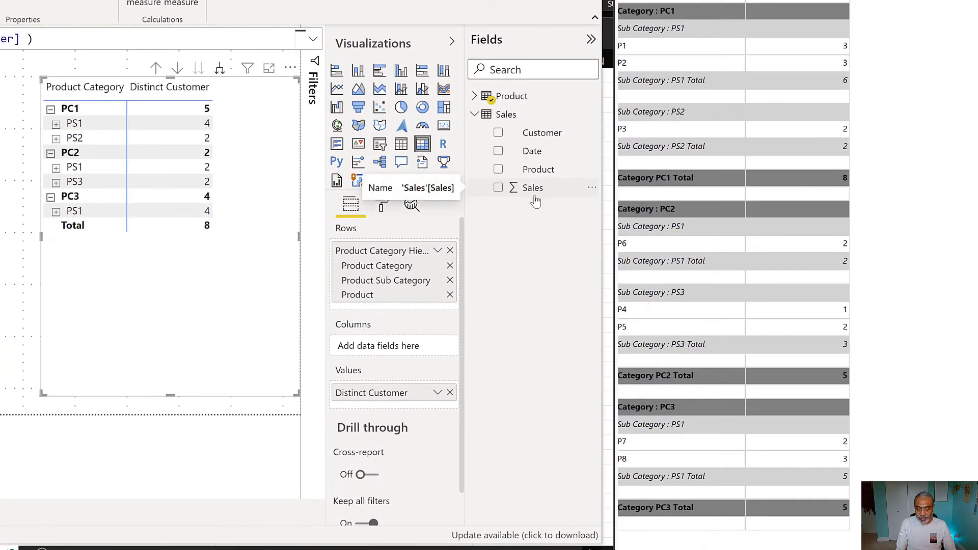
Step: Back in Power BI Desktop, expand the matrix down to the product level and widen it into the empty page area
click(220, 68)
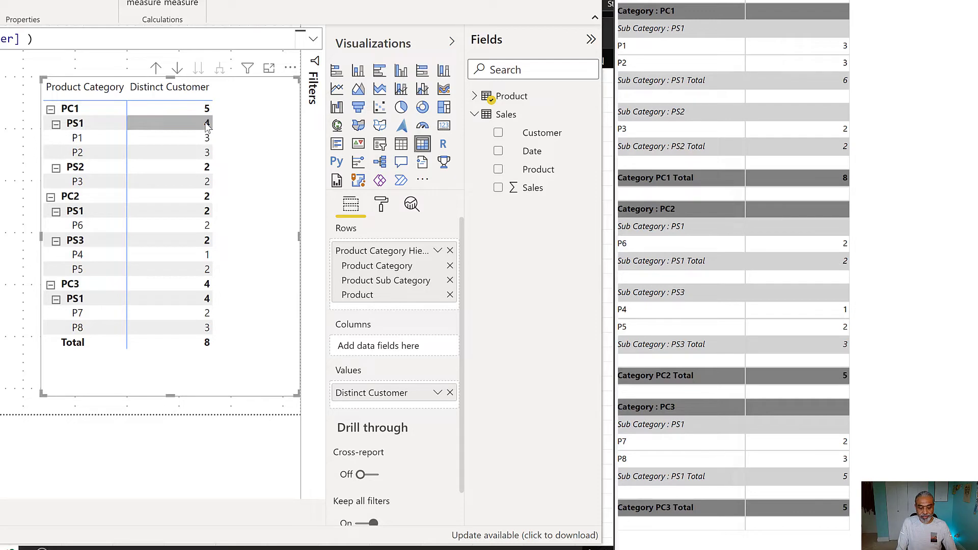
mouse_move(208, 127)
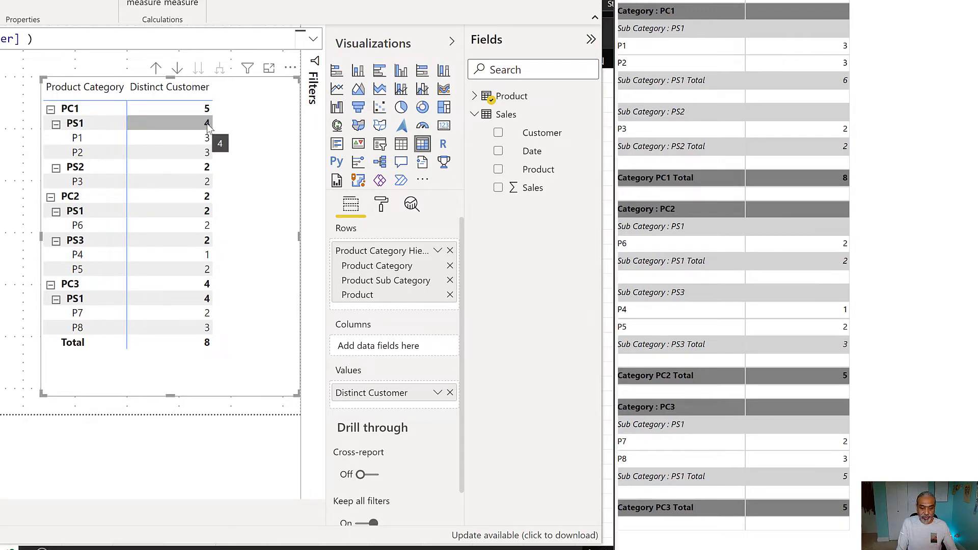
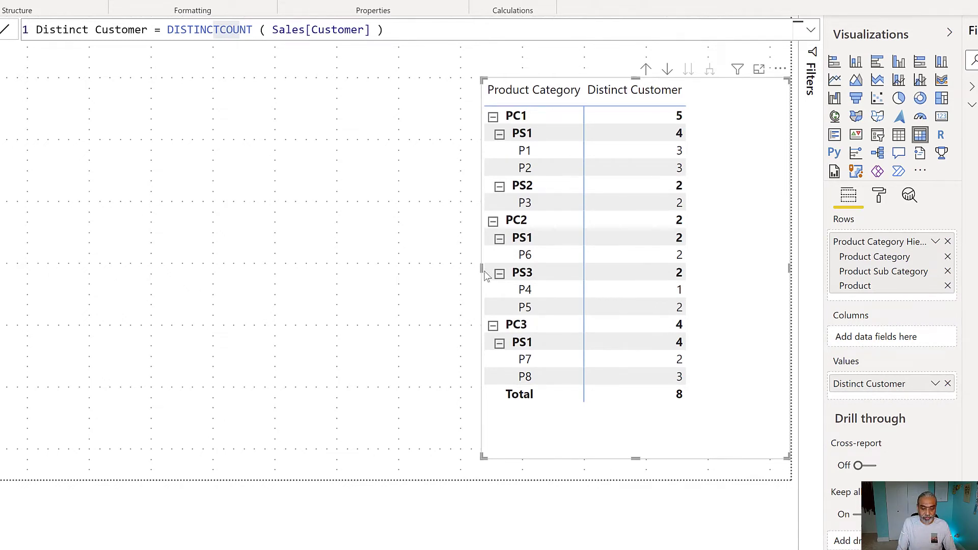
drag(474, 275, 336, 270)
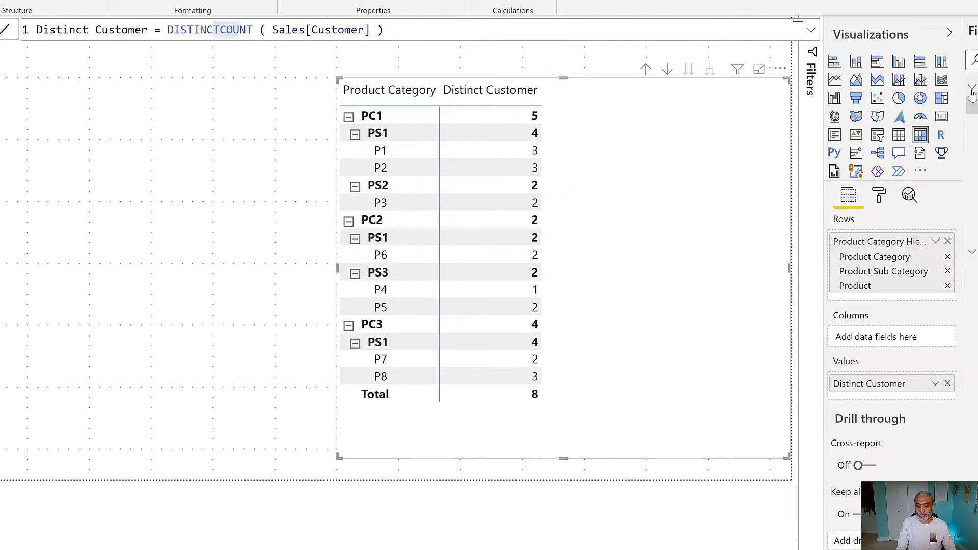
Step: Examine the Distinct Customer Category and Distinct Customer Sub Category formulas, highlighting the Sub Category measure's base measure and REMOVEFILTERS argument
click(972, 124)
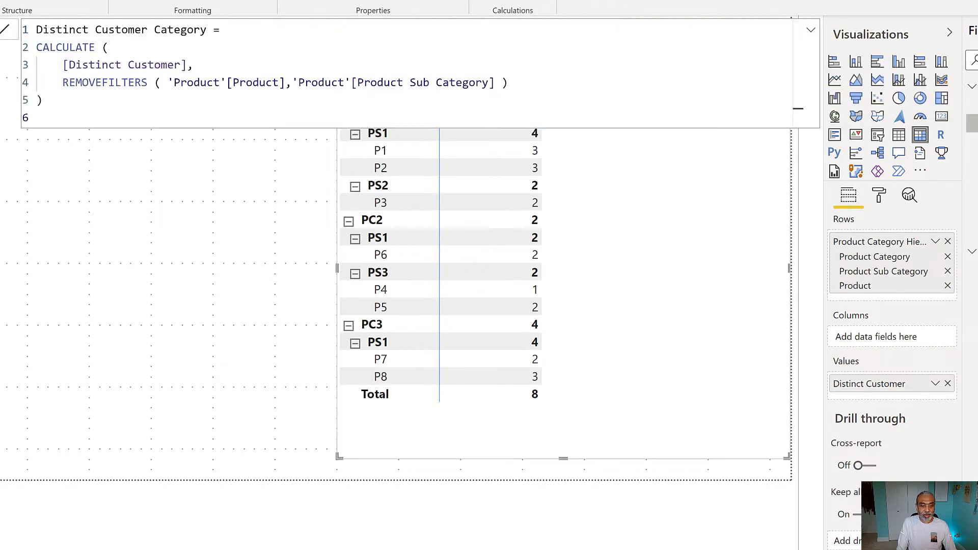
click(972, 141)
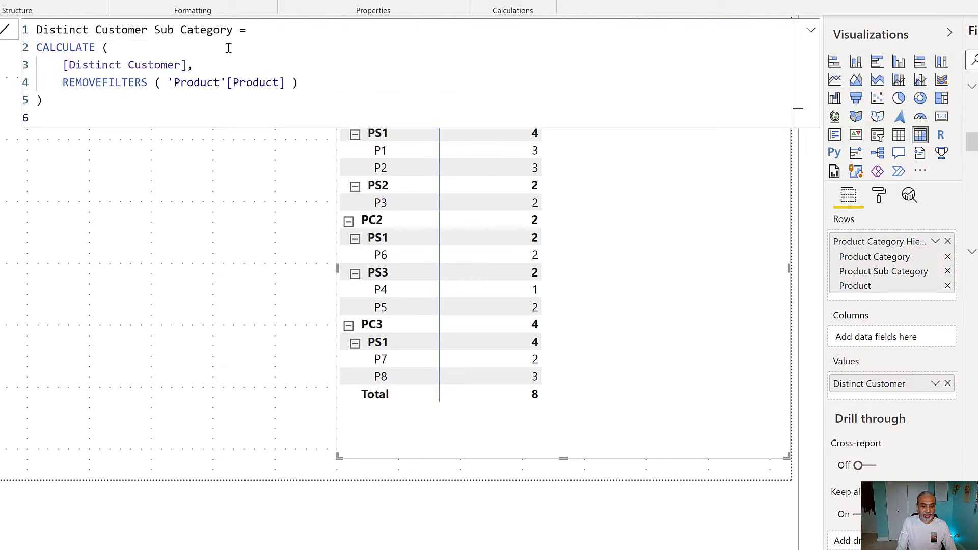
drag(65, 67, 187, 65)
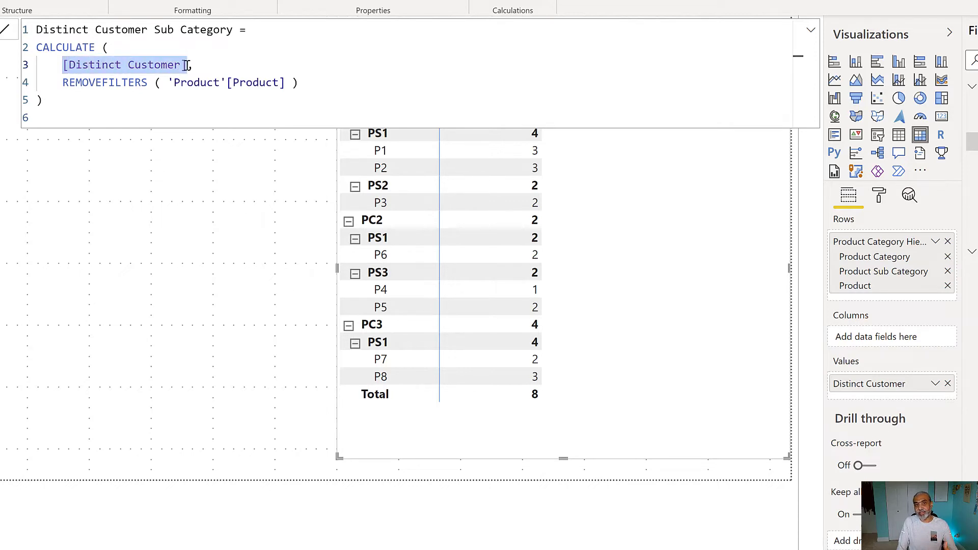
drag(60, 85, 299, 83)
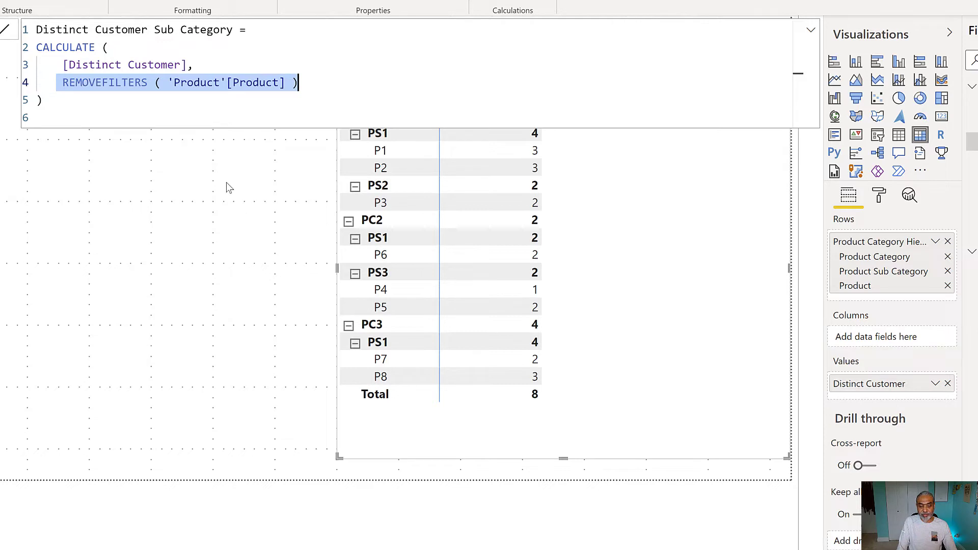
Step: Add the Distinct Customer Sub Category measure to the matrix values and narrow its column so the header wraps
click(741, 216)
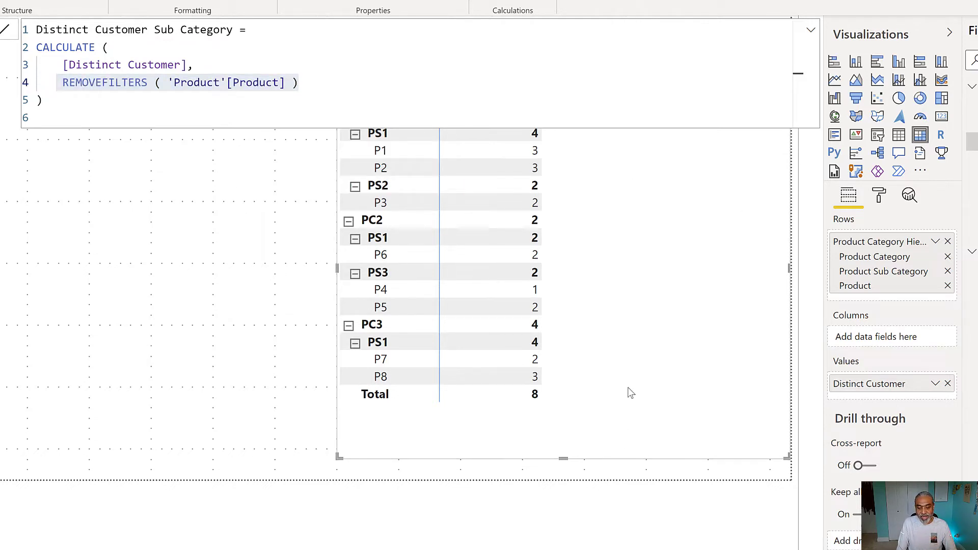
click(327, 254)
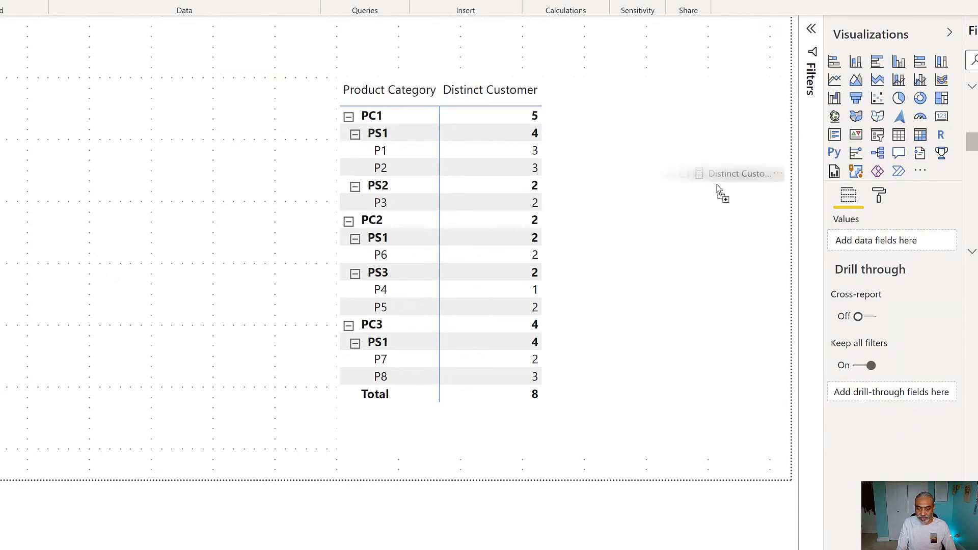
click(685, 194)
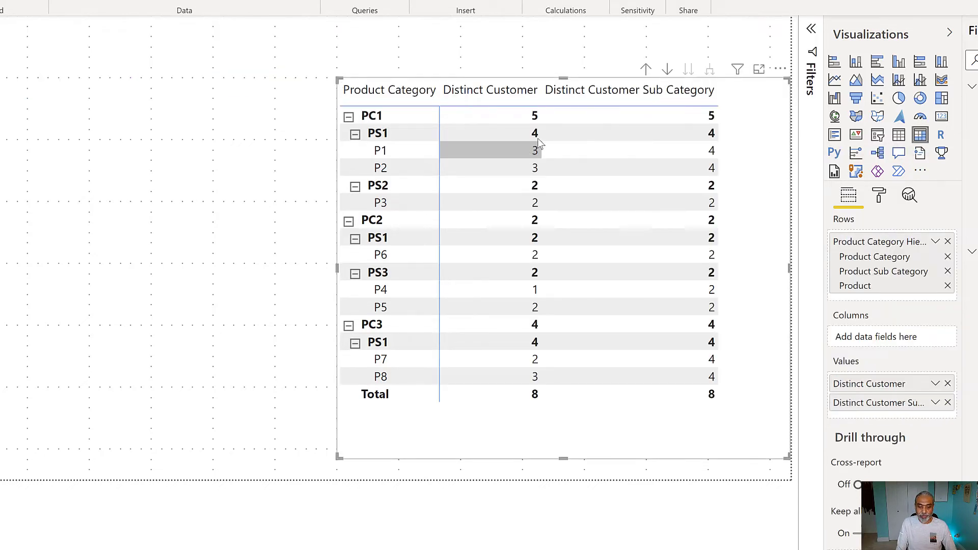
drag(717, 87, 620, 102)
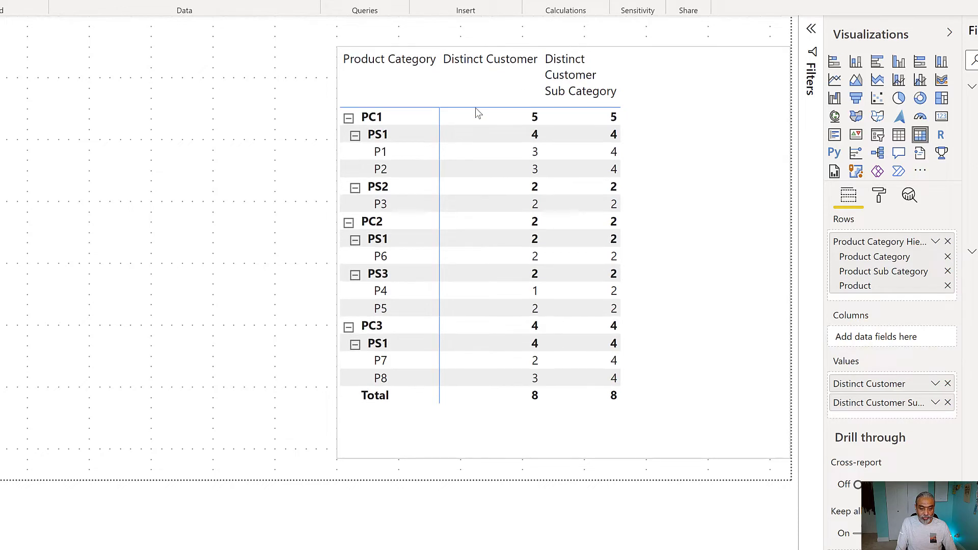
Step: Review the REMOVEFILTERS ( 'Product'[Product] ) argument in the Distinct Customer Sub Category formula
click(477, 104)
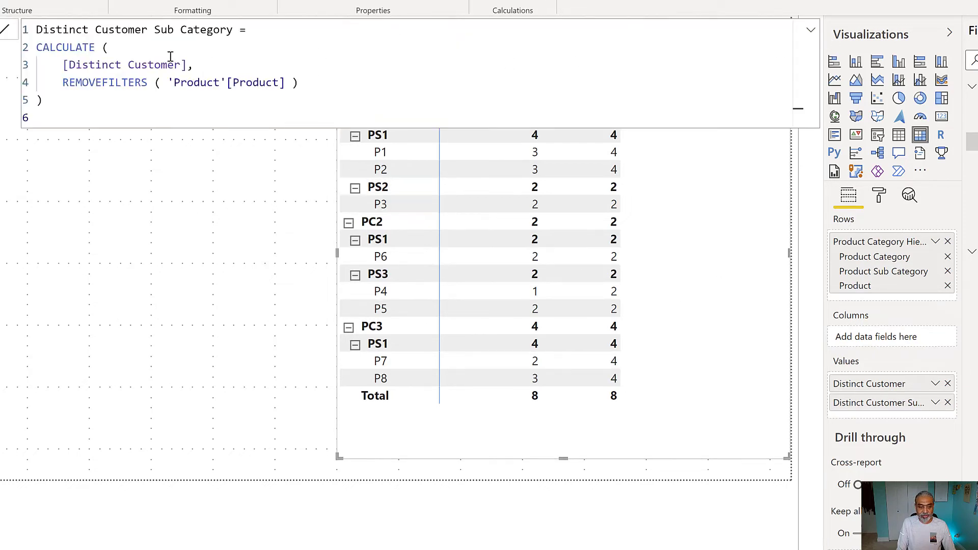
drag(61, 85, 323, 85)
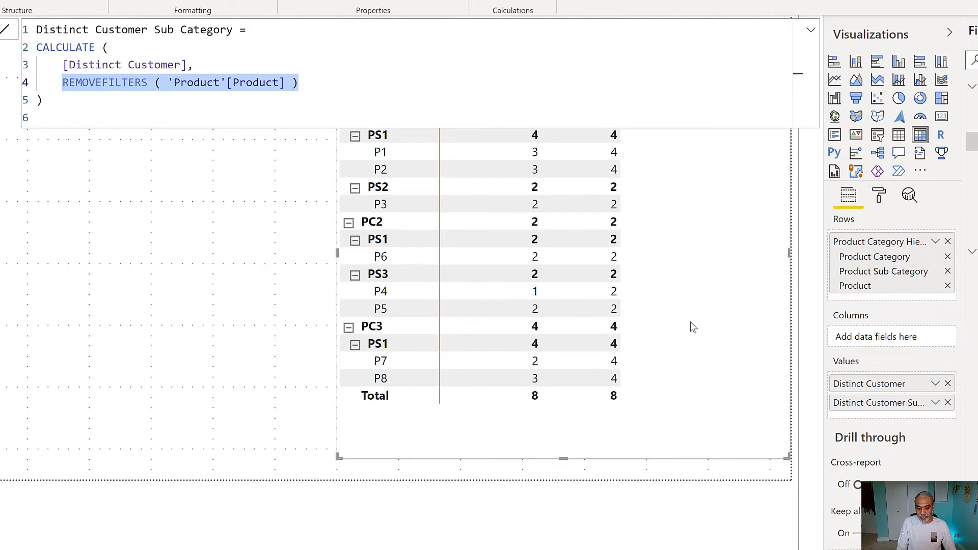
click(665, 309)
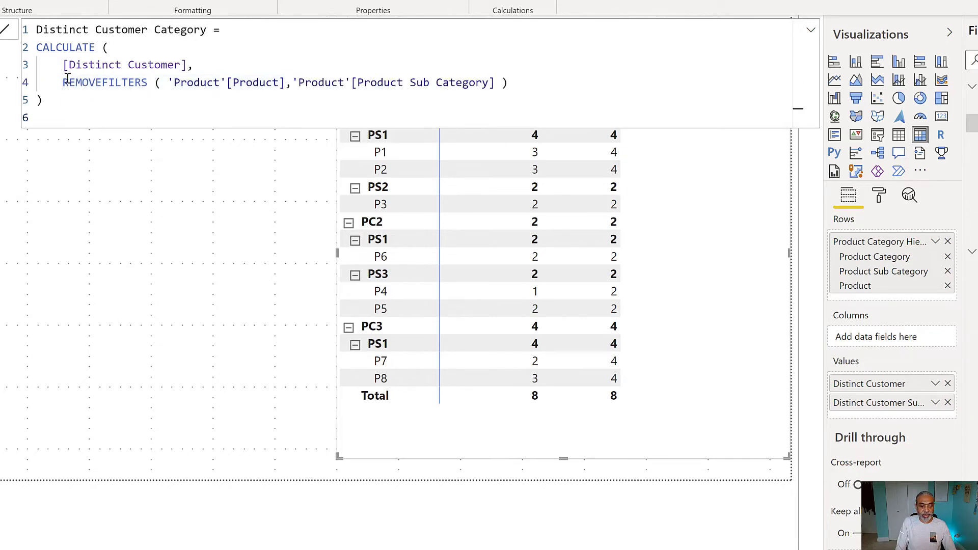
Step: Review the Distinct Customer Category formula's base measure and removed Product and Product Sub Category filters, and add the measure to the matrix values
drag(70, 67, 249, 68)
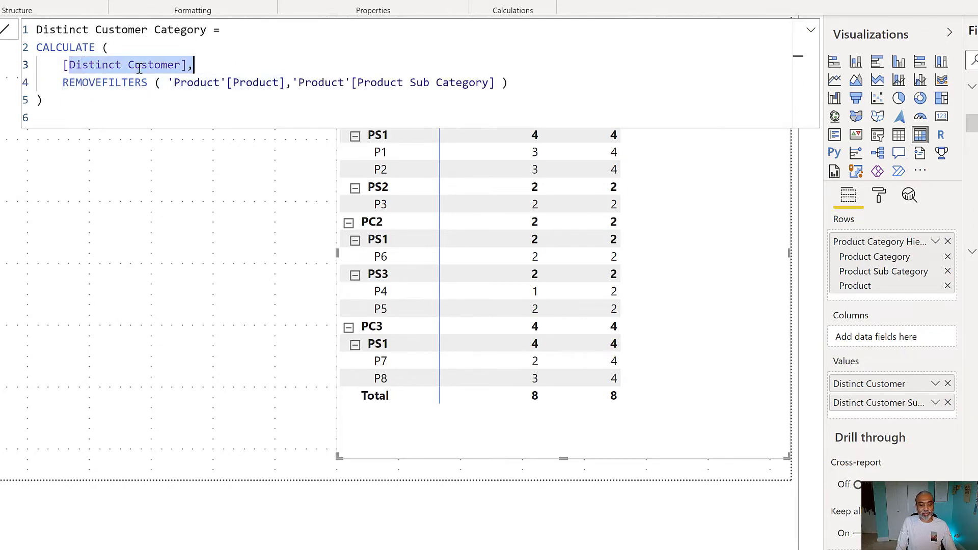
click(135, 66)
drag(63, 65, 289, 85)
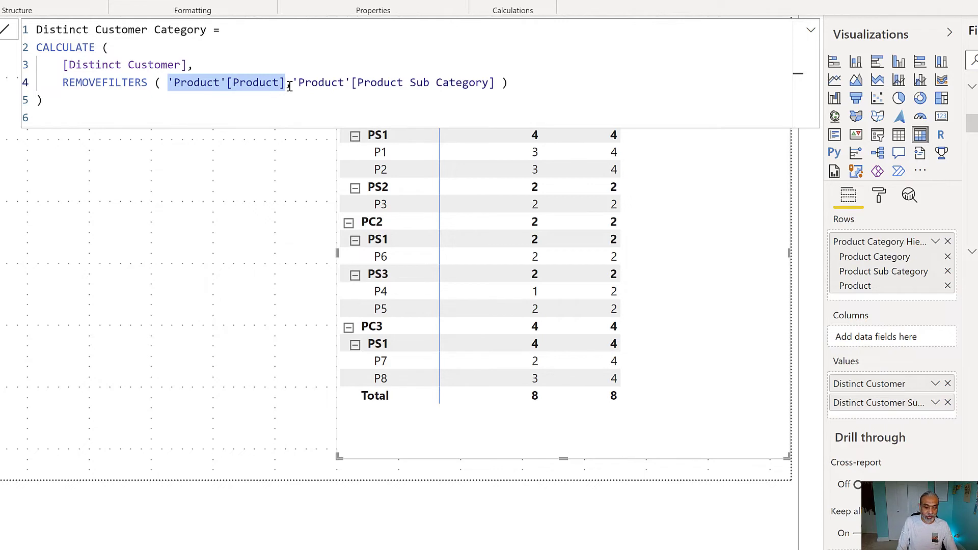
drag(297, 83, 485, 87)
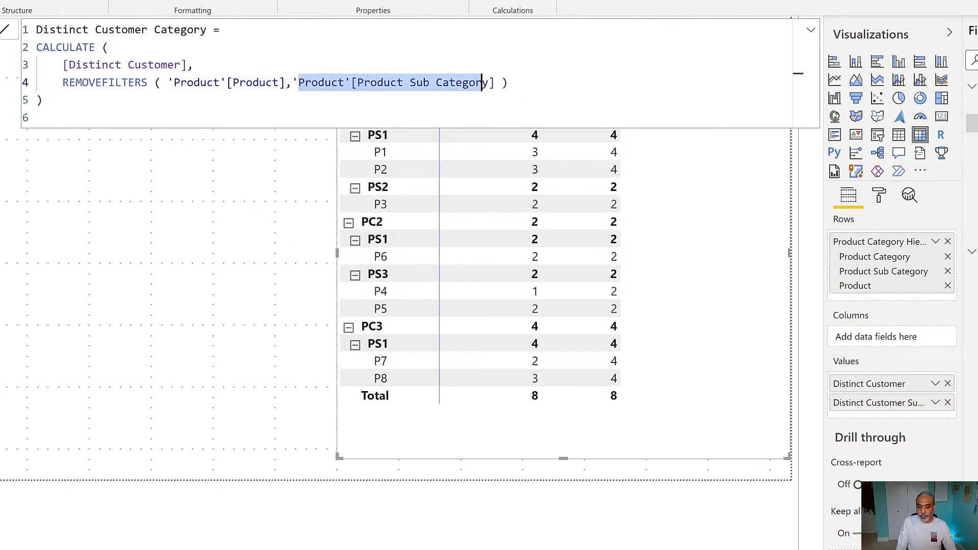
drag(972, 124, 689, 198)
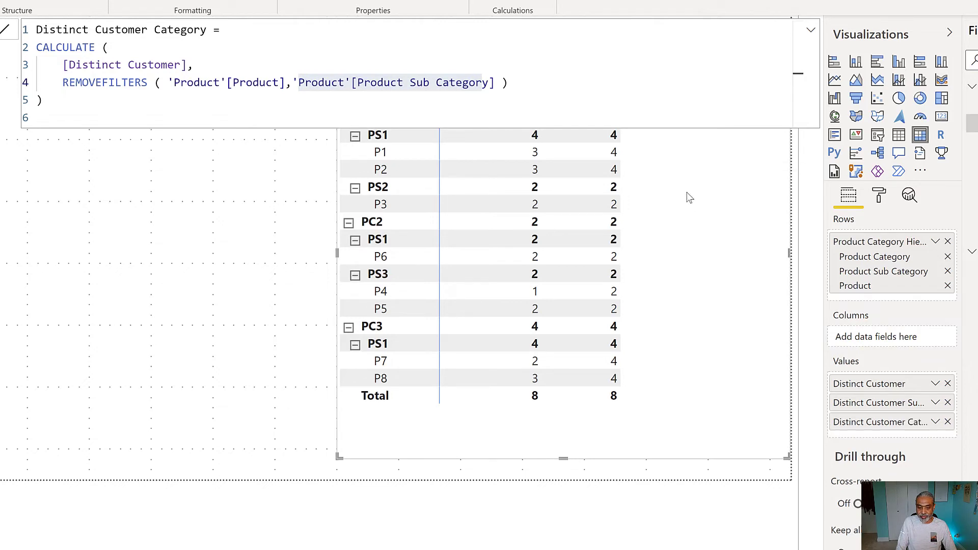
Step: Narrow the Distinct Customer Category column so its header wraps, and compare its PC1 product rows with the other measures
click(199, 273)
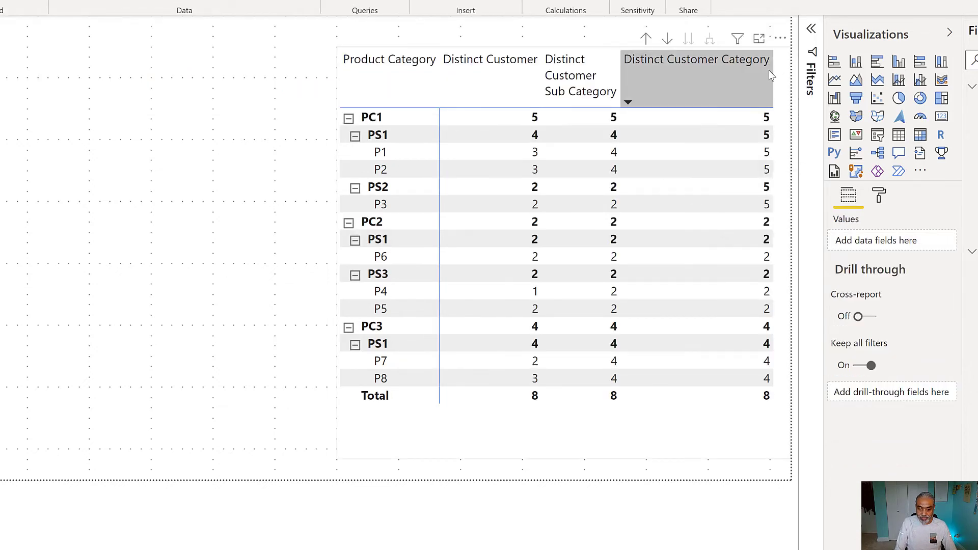
drag(772, 71, 701, 66)
click(384, 154)
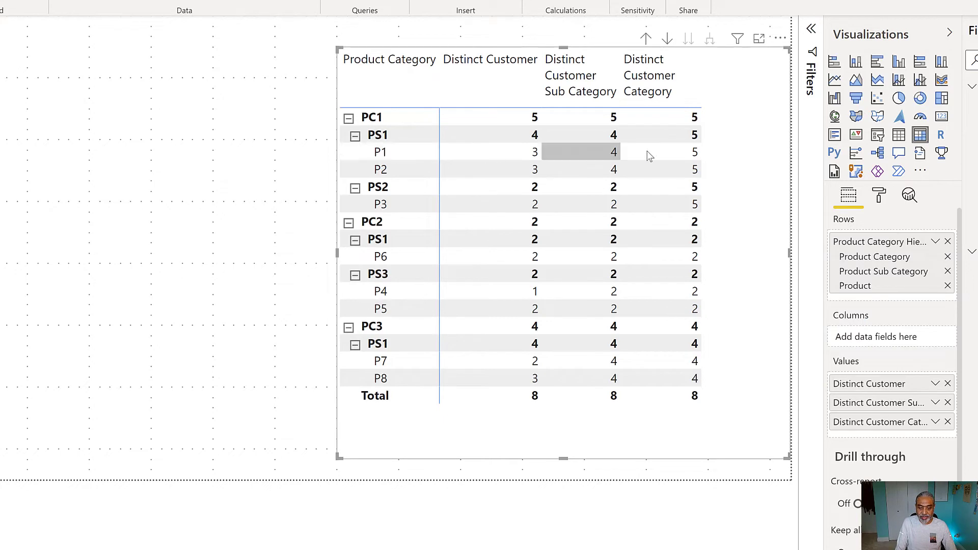
mouse_move(696, 156)
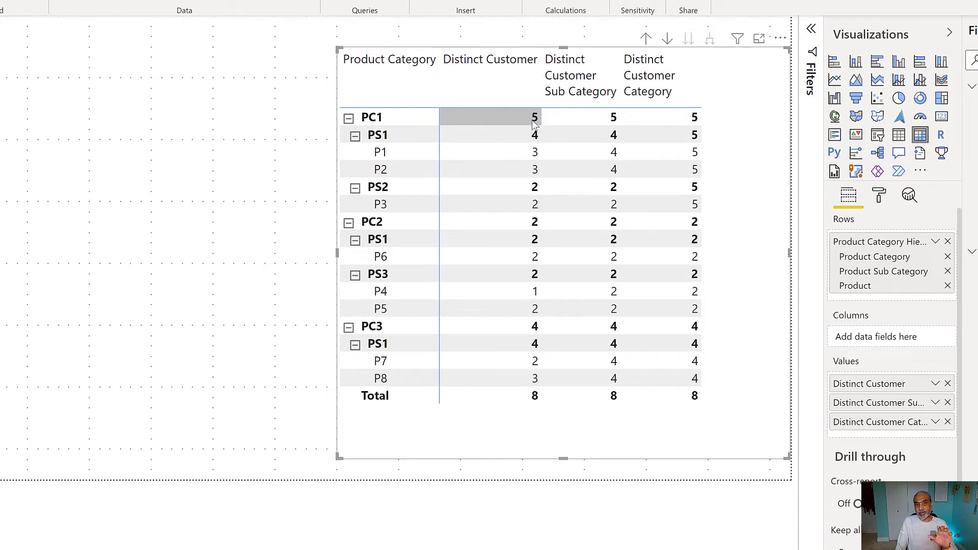
mouse_move(535, 125)
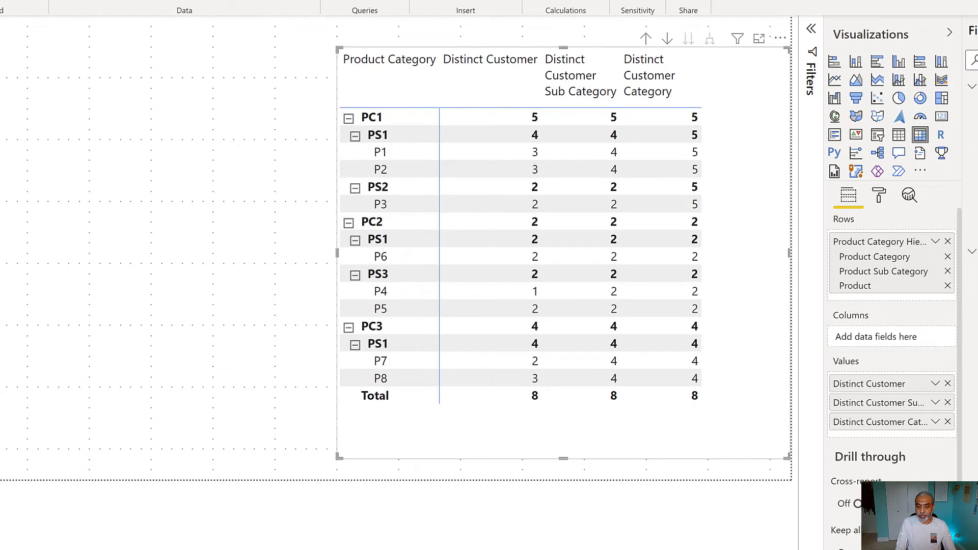
Step: Open the Distinct Customer Total formula and highlight its REMOVEFILTERS ( 'Product' ) argument for review
click(973, 160)
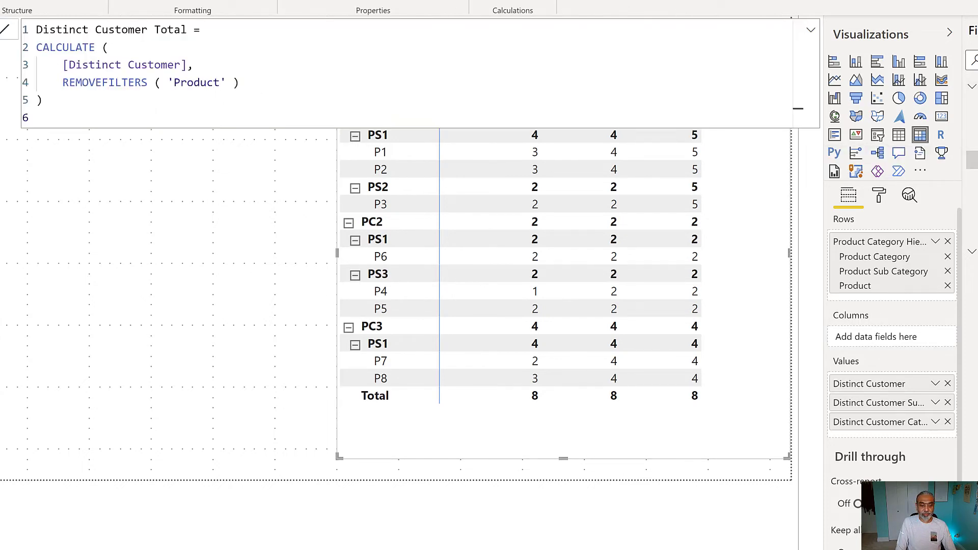
drag(63, 83, 264, 83)
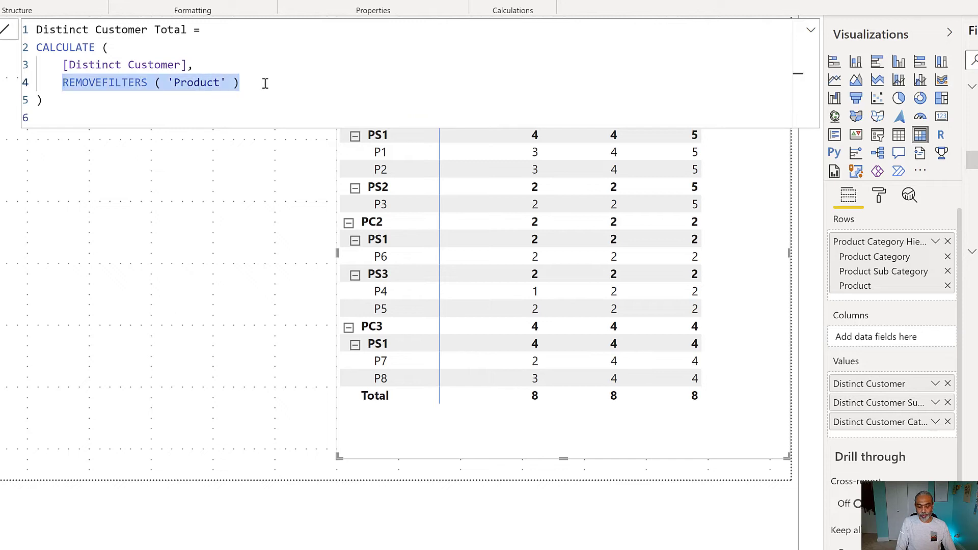
Step: Try an ALLSELECTED argument in place of REMOVEFILTERS in the Distinct Customer Total formula, and restore REMOVEFILTERS ( 'Product' )
click(265, 83)
key(ctrl+slash)
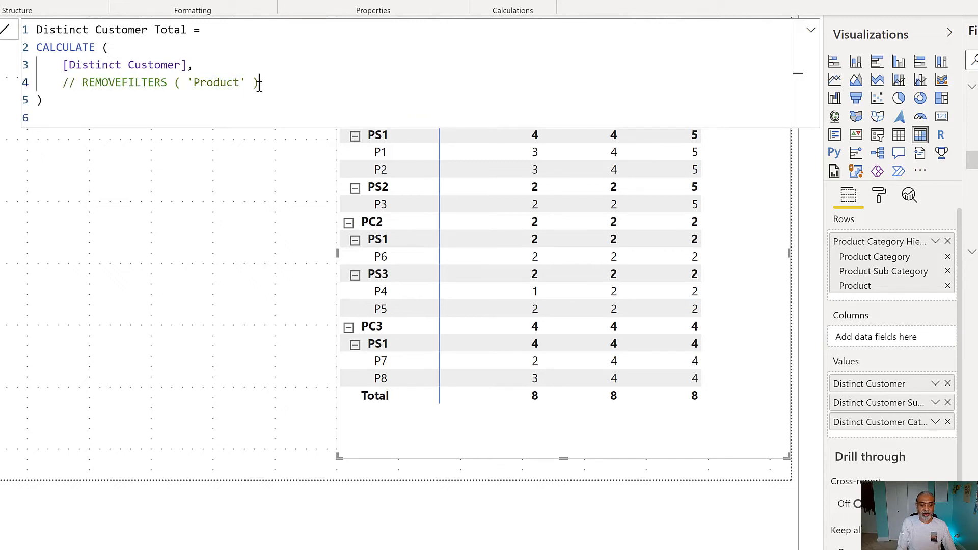
key(Return)
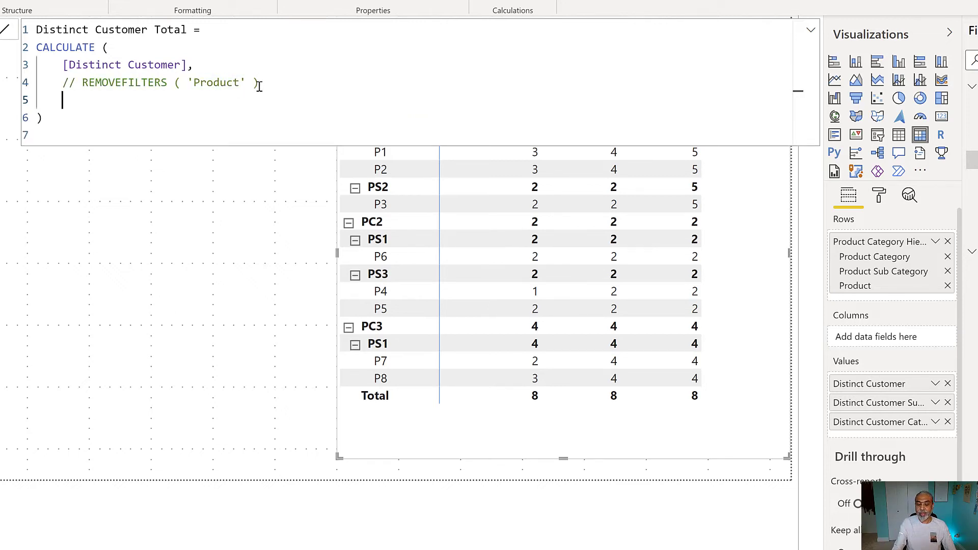
text(ALLSELEC)
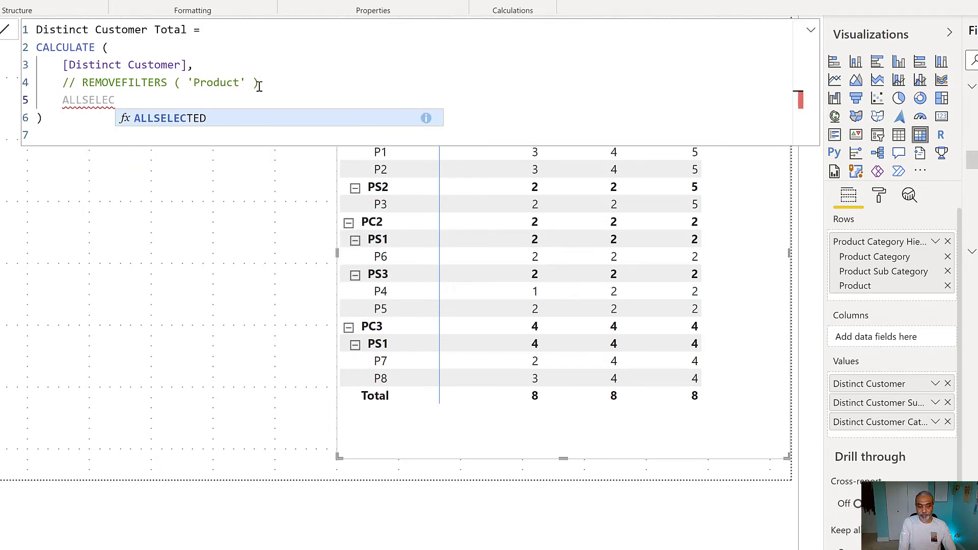
key(shift+Home)
key(BackSpace)
key(Up)
key(Delete)
key(Delete)
key(Delete)
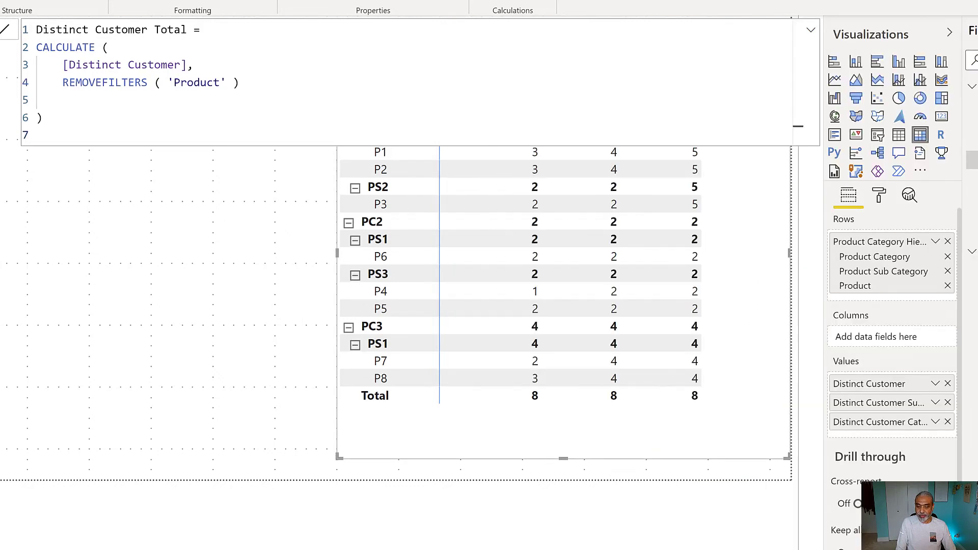
Step: Add the Distinct Customer Total measure to the matrix values, widen the matrix to fit it and collapse the formula editor
drag(971, 160, 754, 233)
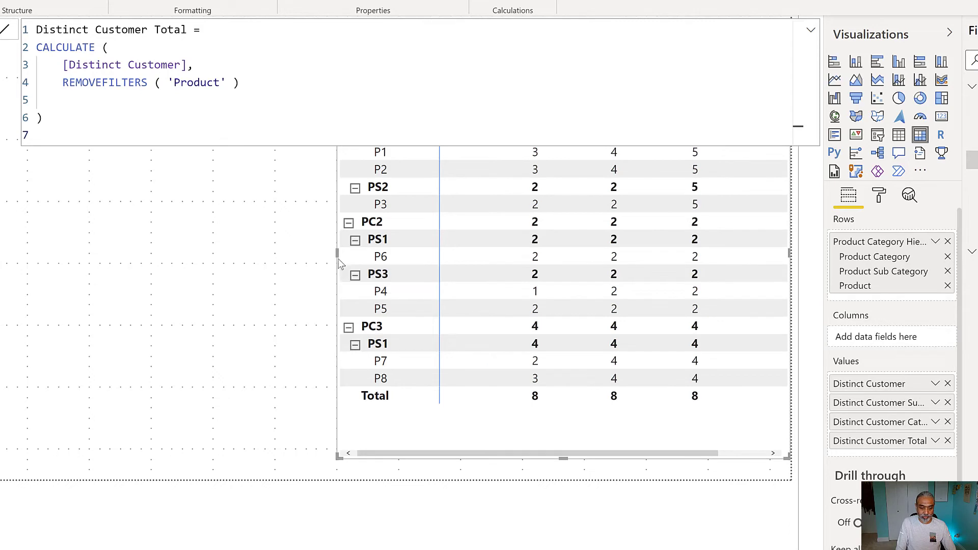
drag(334, 253, 265, 265)
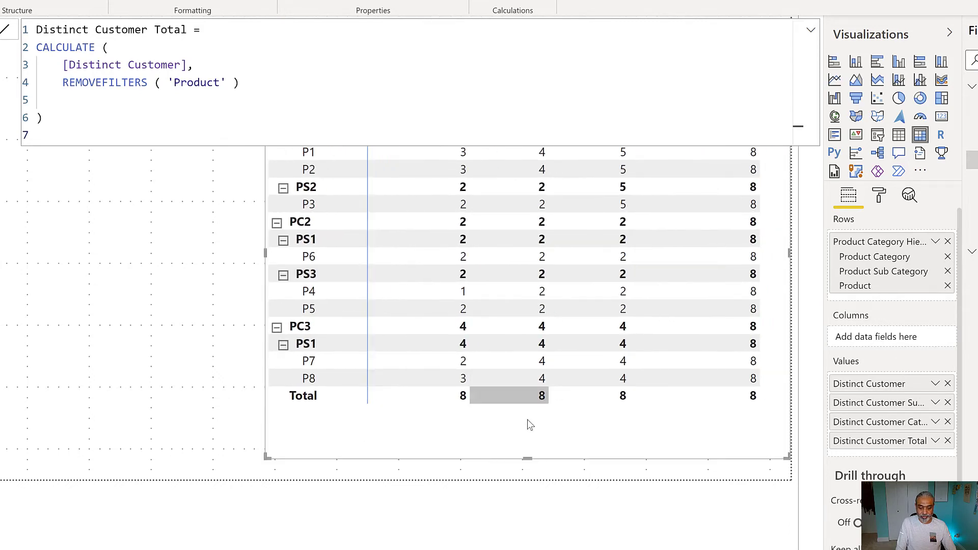
click(811, 33)
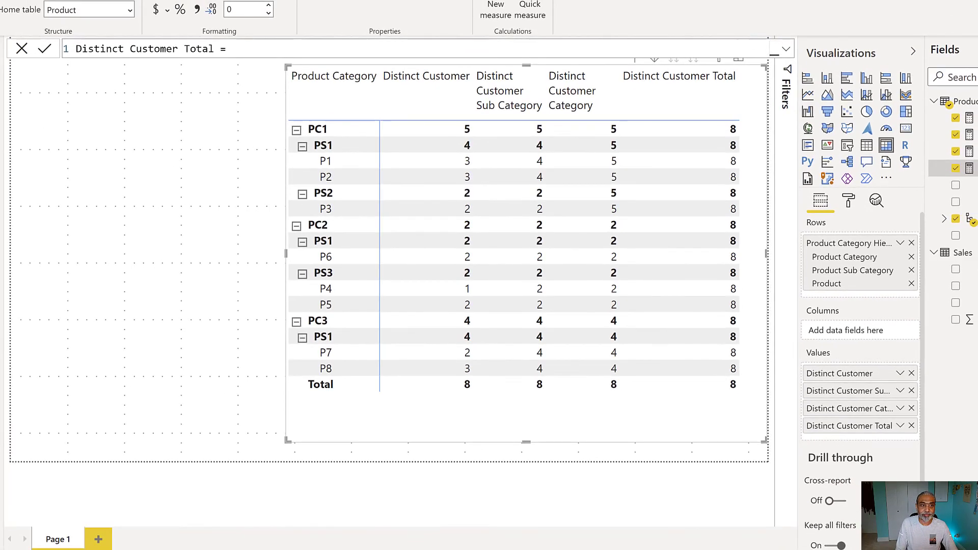
Step: Switch to Power BI Report Builder and examine the DataSet1 query's Distinct Customer, Sub Category, Category and Total measures
key(alt+Tab)
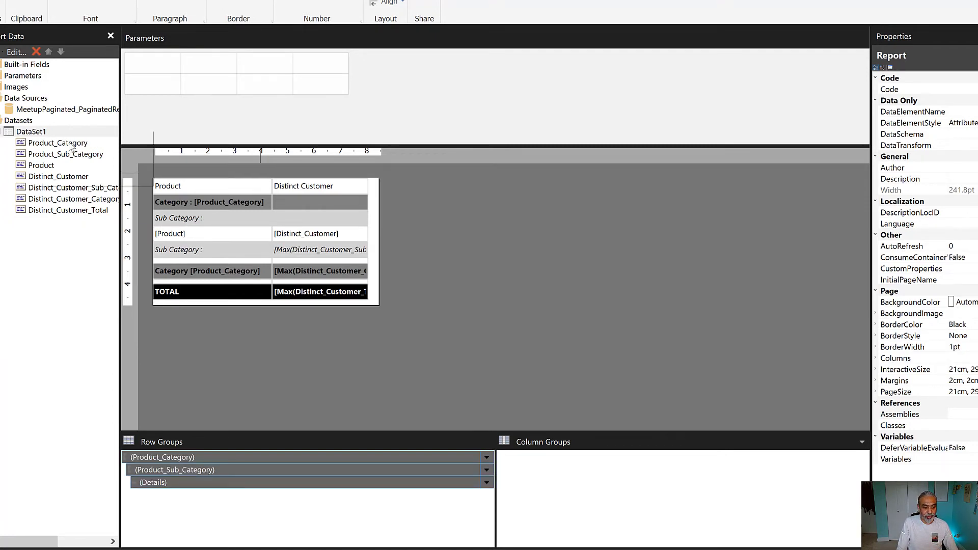
right_click(53, 133)
click(127, 184)
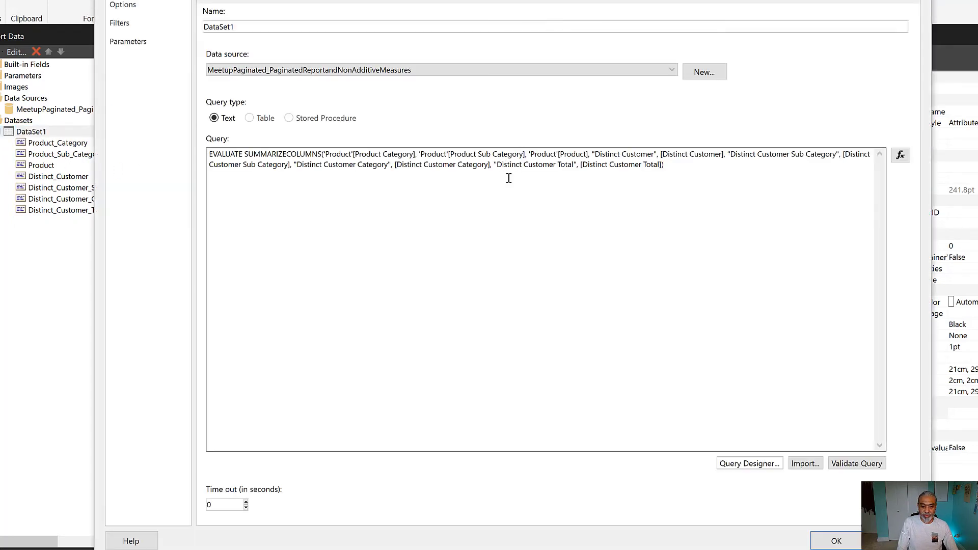
drag(588, 153, 727, 152)
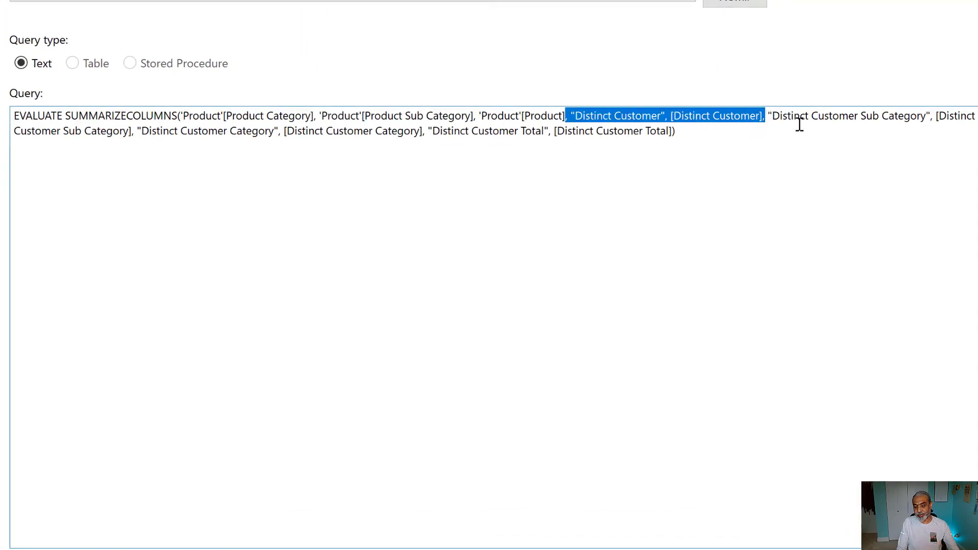
drag(817, 116, 964, 122)
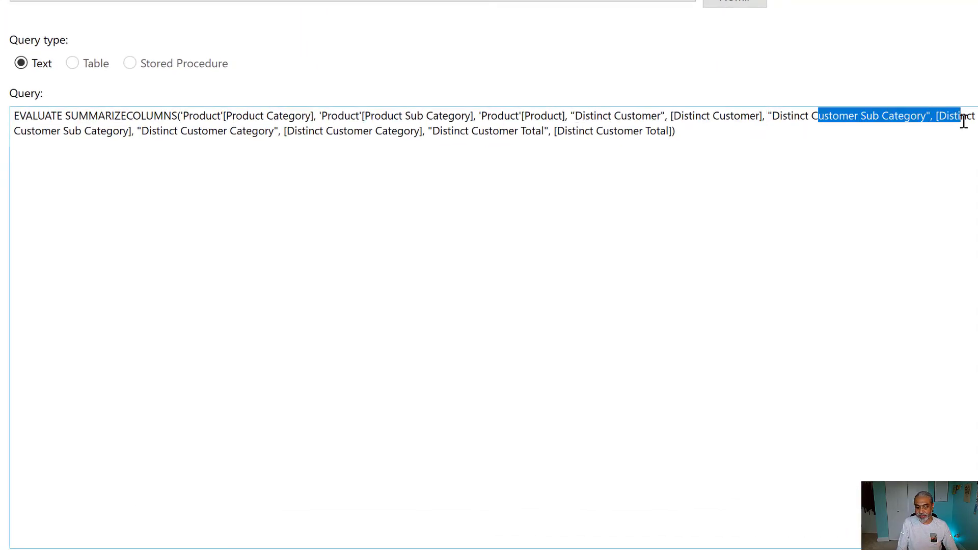
drag(158, 134, 625, 135)
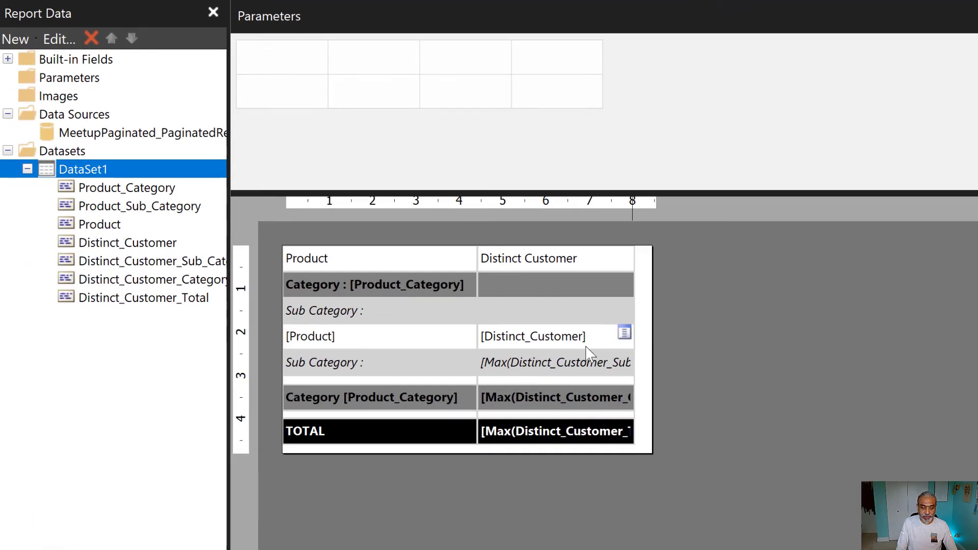
Step: Review the product row's [Distinct_Customer] cell and the sub category total's expression =MAX(Fields!Distinct_Customer_Sub_Category.Value)
click(334, 362)
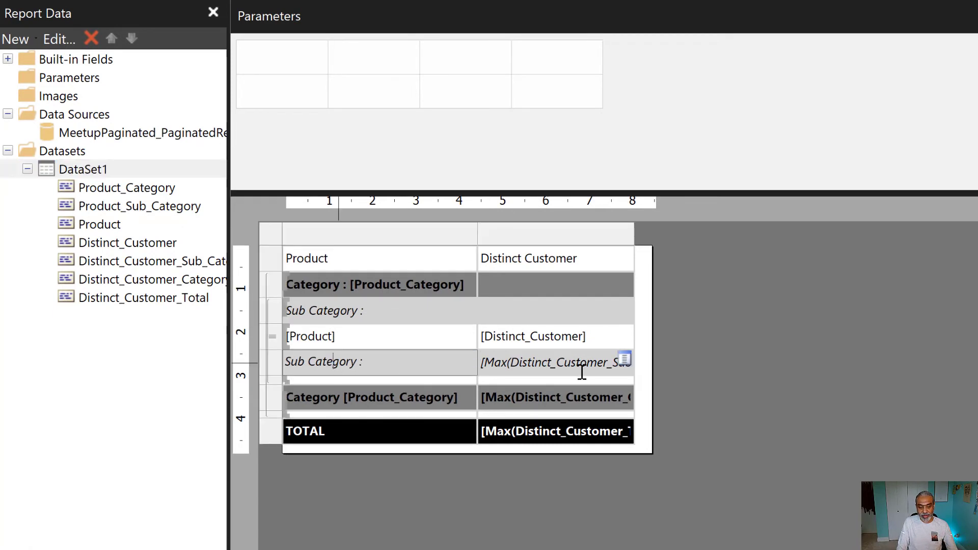
key(Escape)
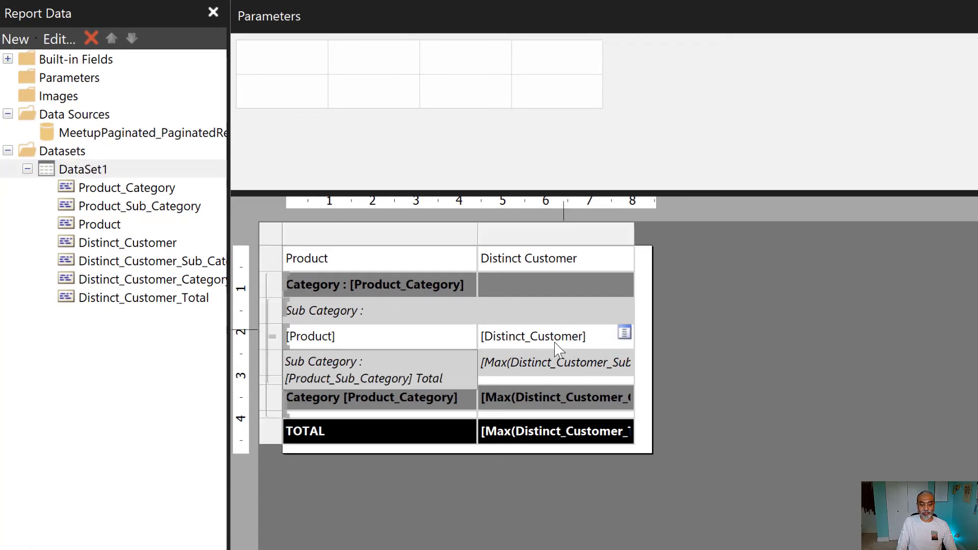
click(546, 344)
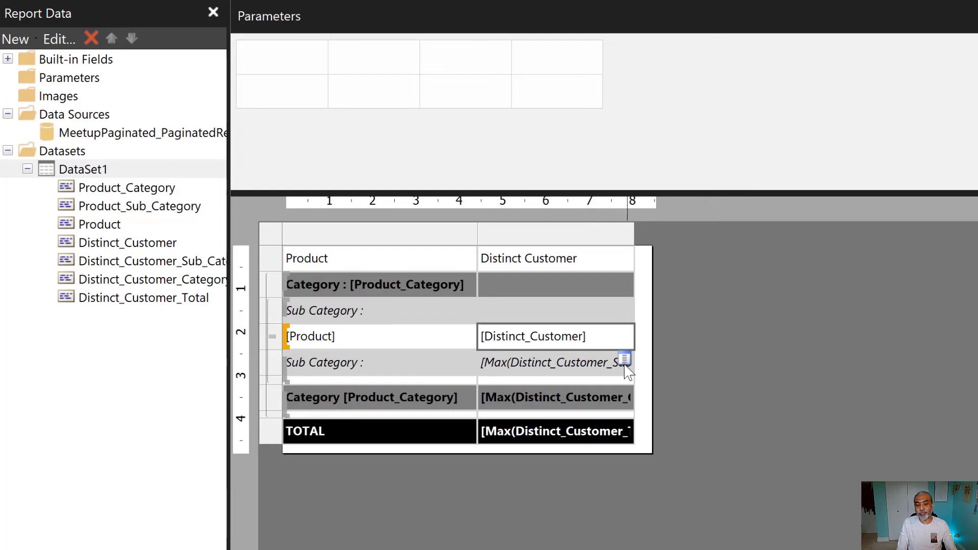
double_click(581, 362)
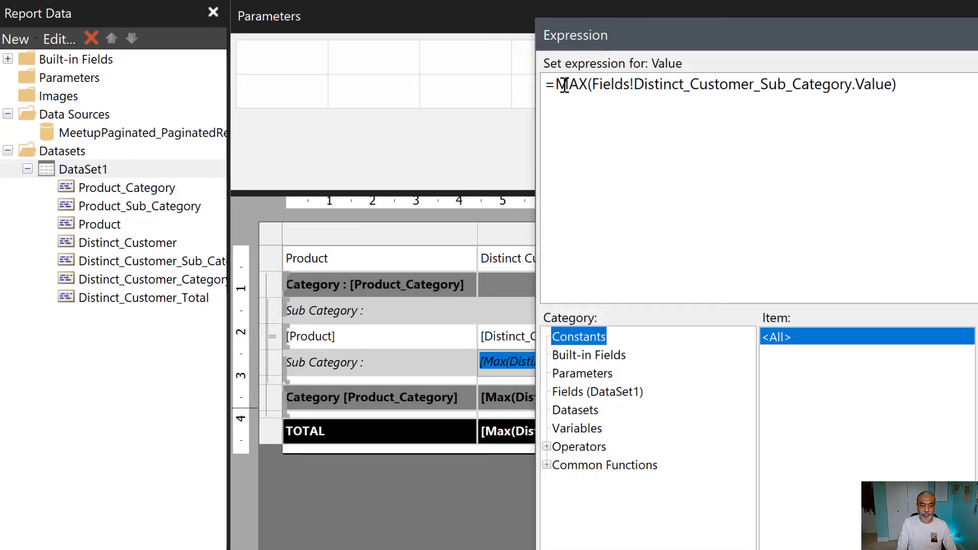
drag(564, 85, 591, 86)
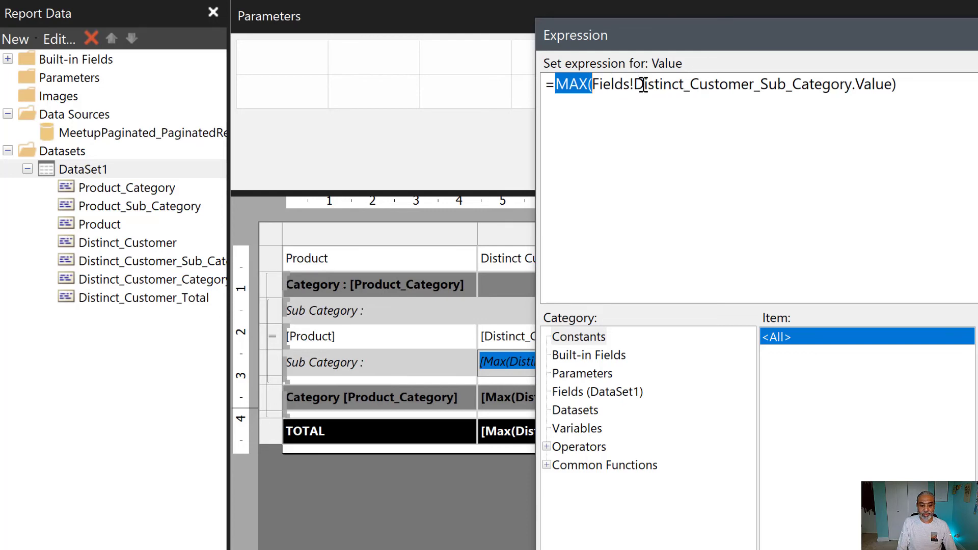
drag(748, 89, 842, 87)
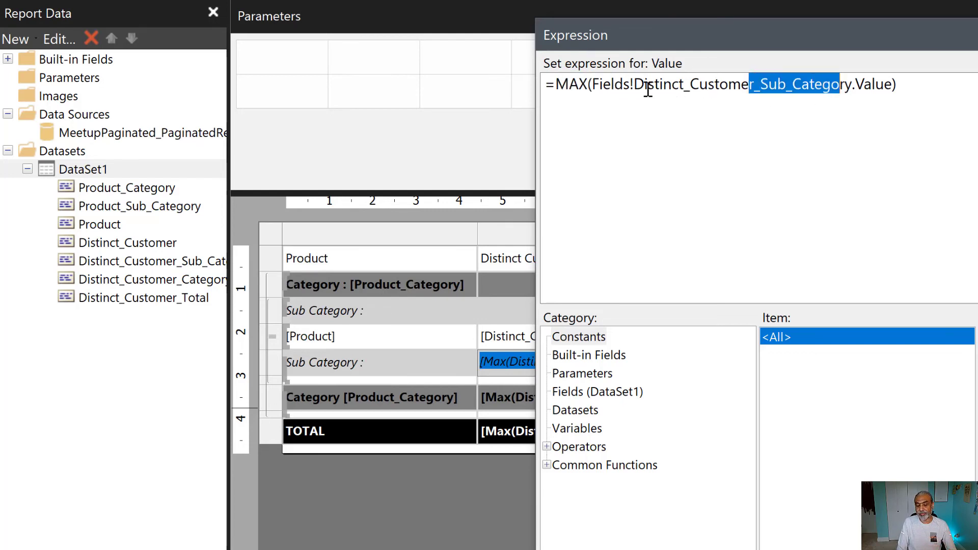
click(579, 85)
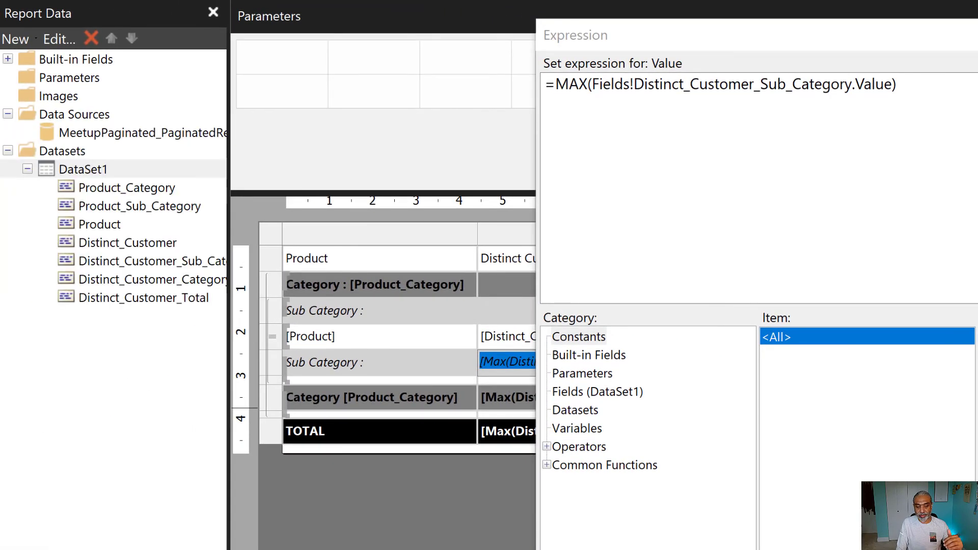
key(Return)
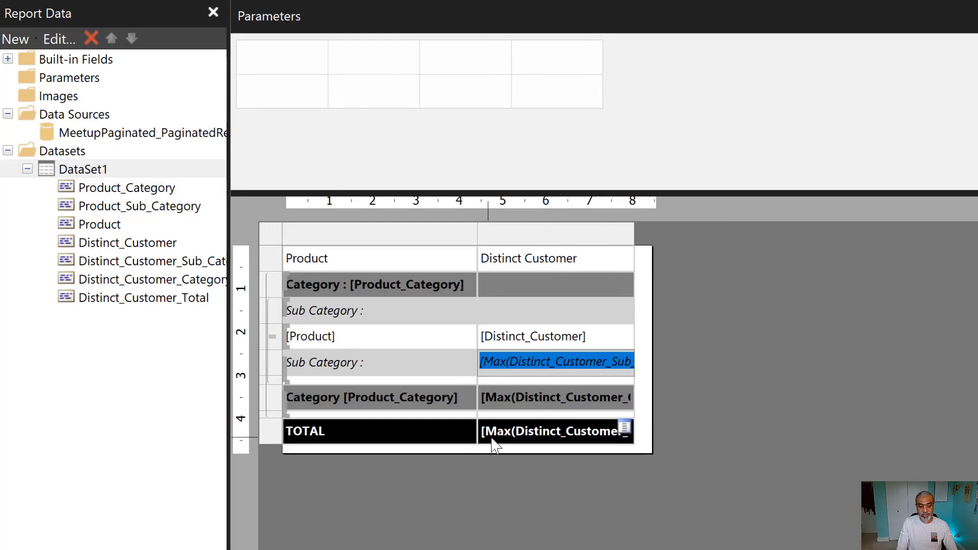
key(Escape)
Step: Inspect the TOTAL row's Distinct Customer cell, run the report and examine the sub category, category and grand totals
click(525, 439)
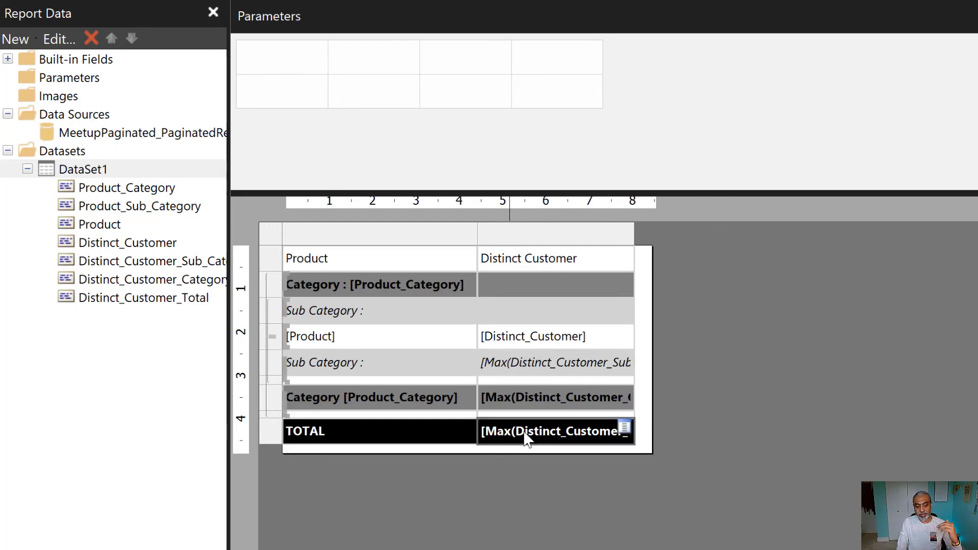
click(527, 439)
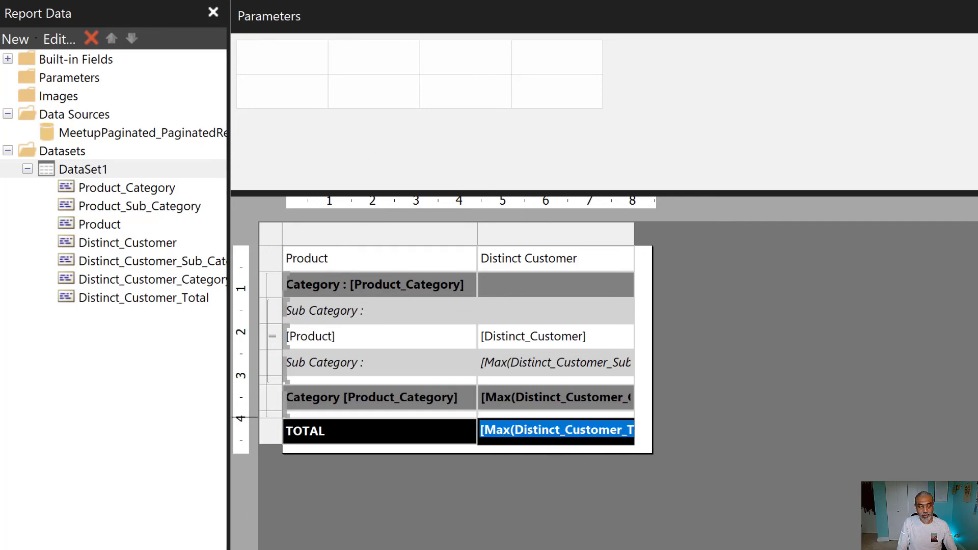
key(F5)
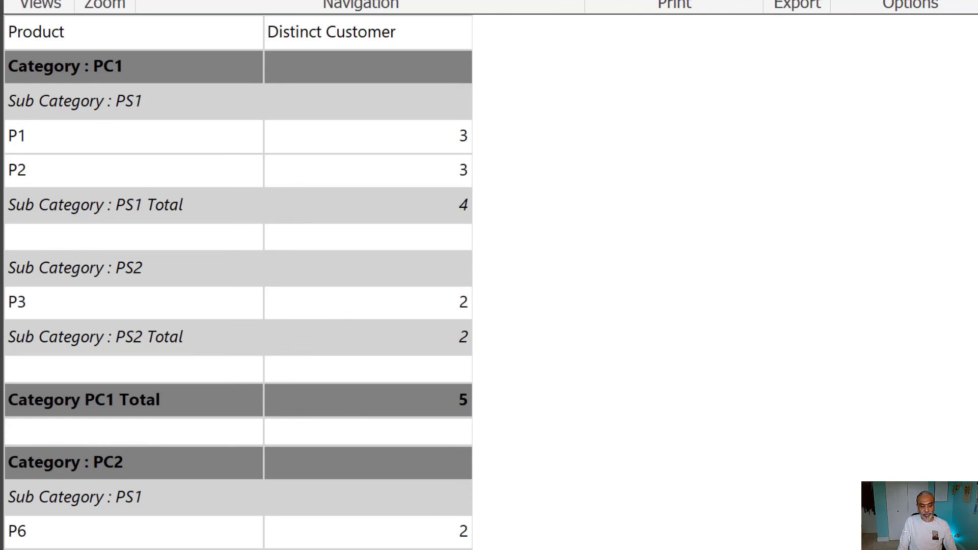
scroll(468, 530, down, 10)
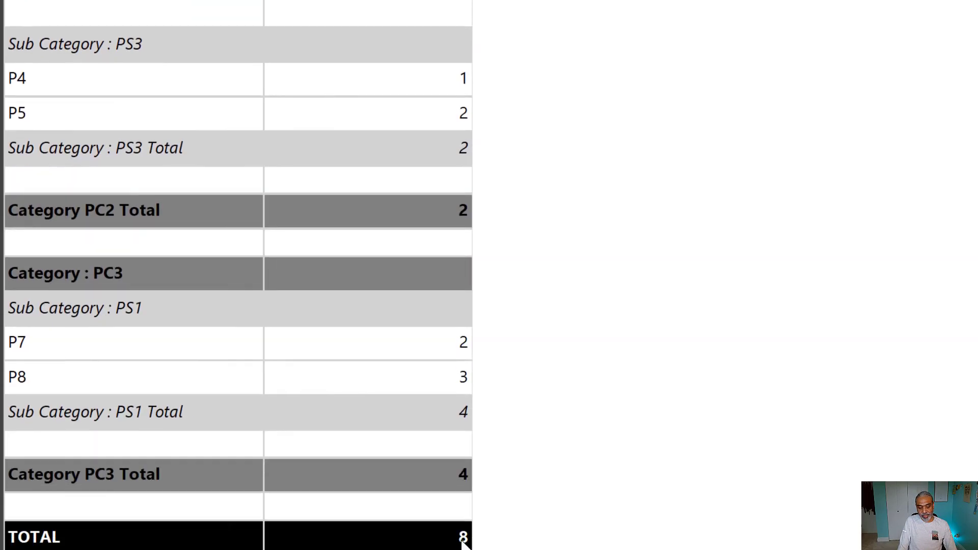